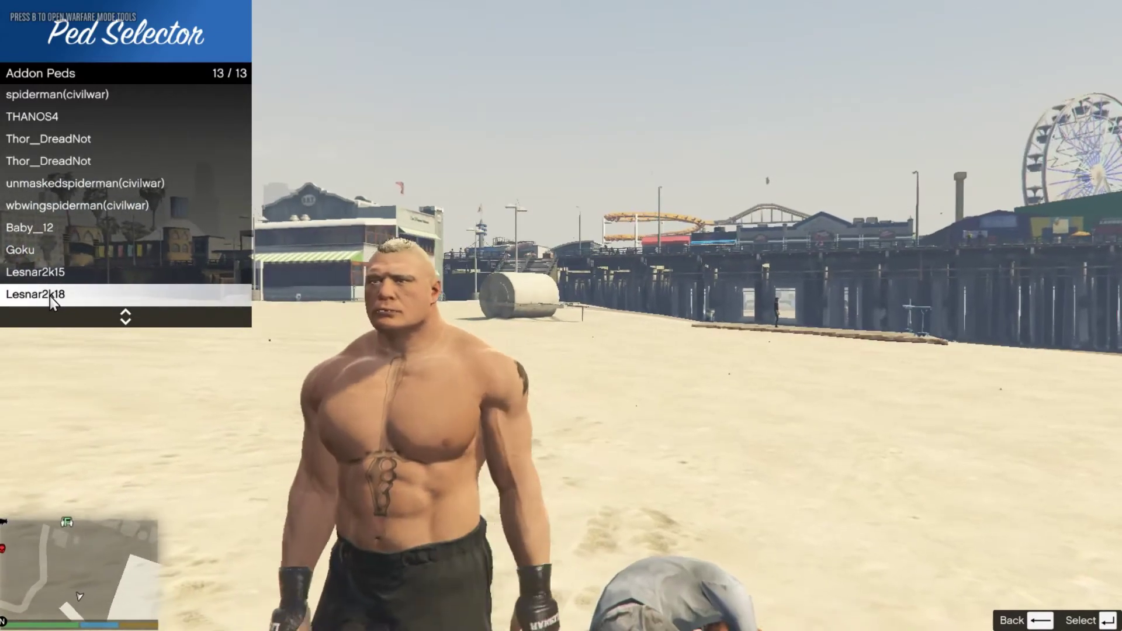
key(BackSpace)
key(BackSpace)
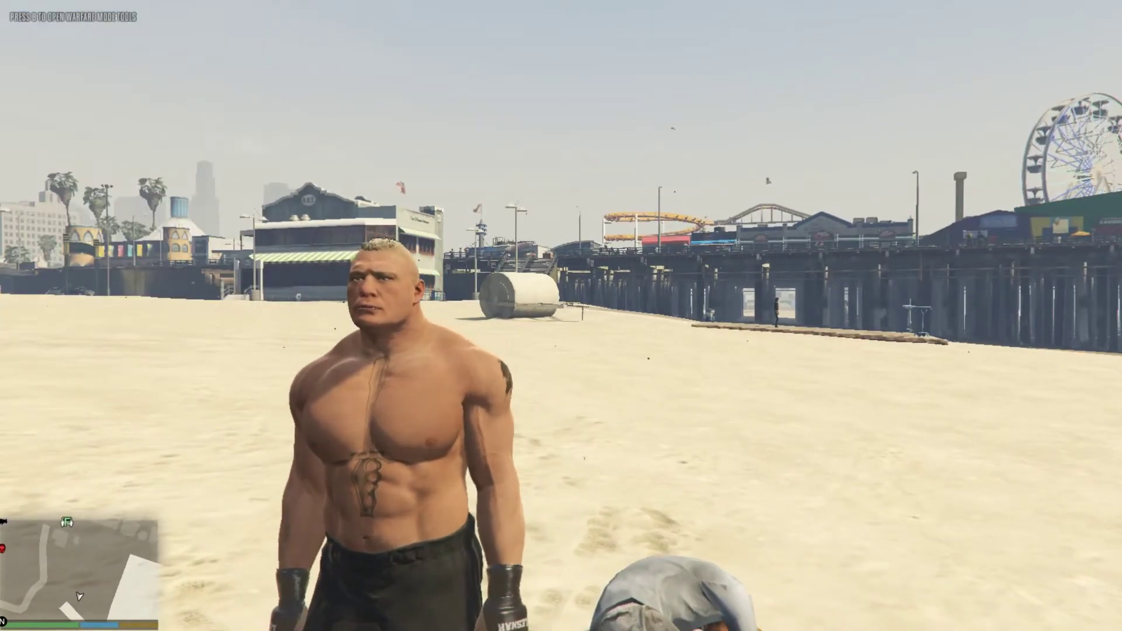
key(w)
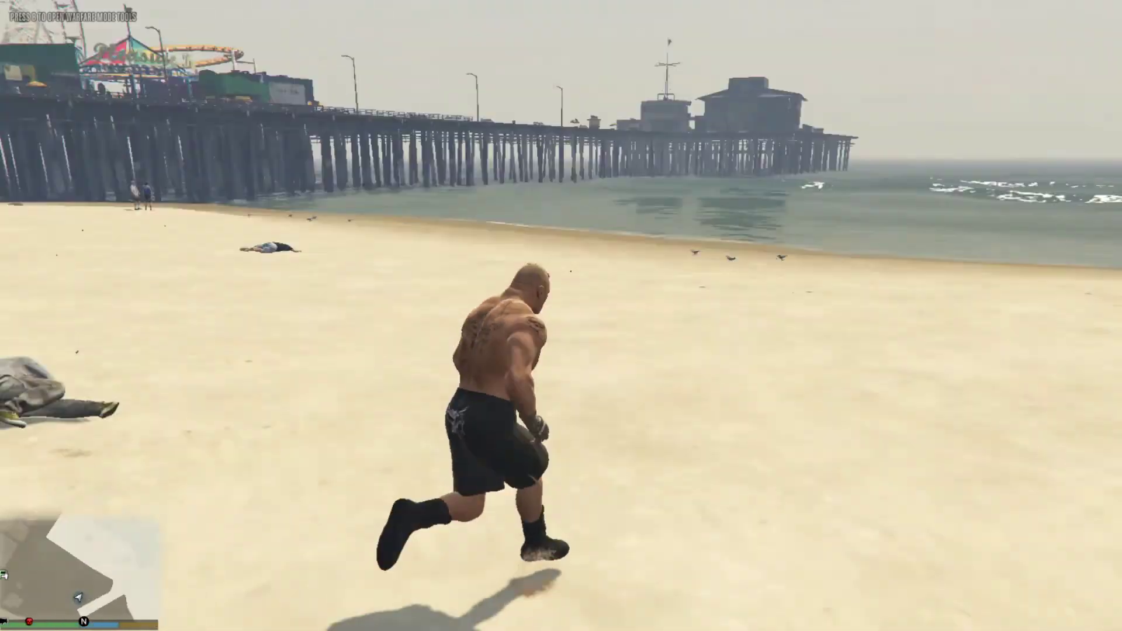
key(w)
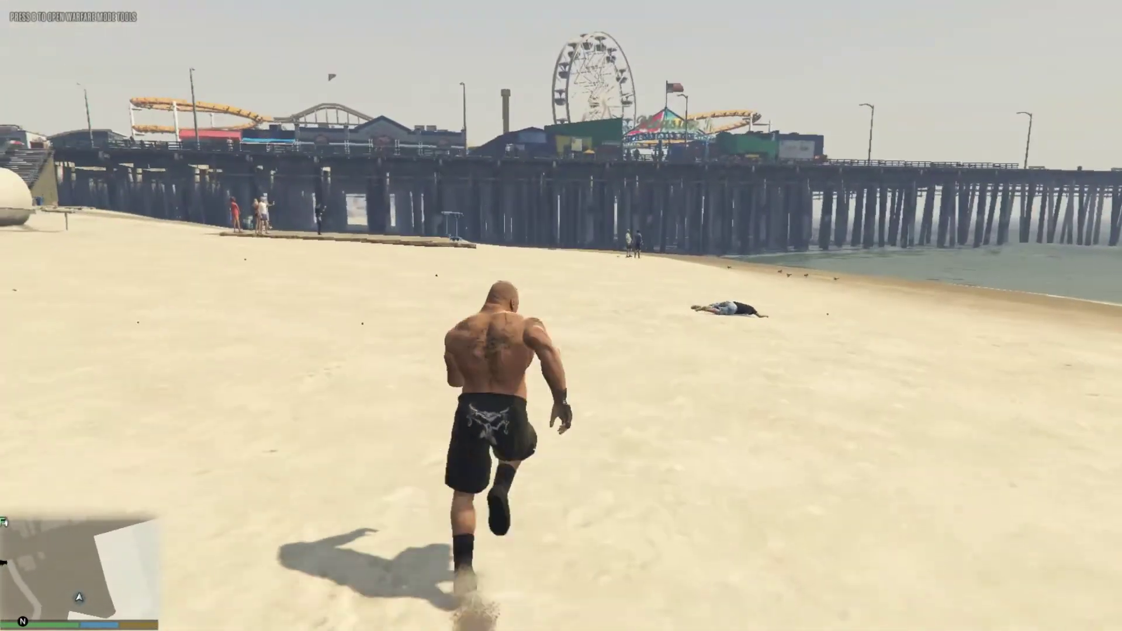
key(space)
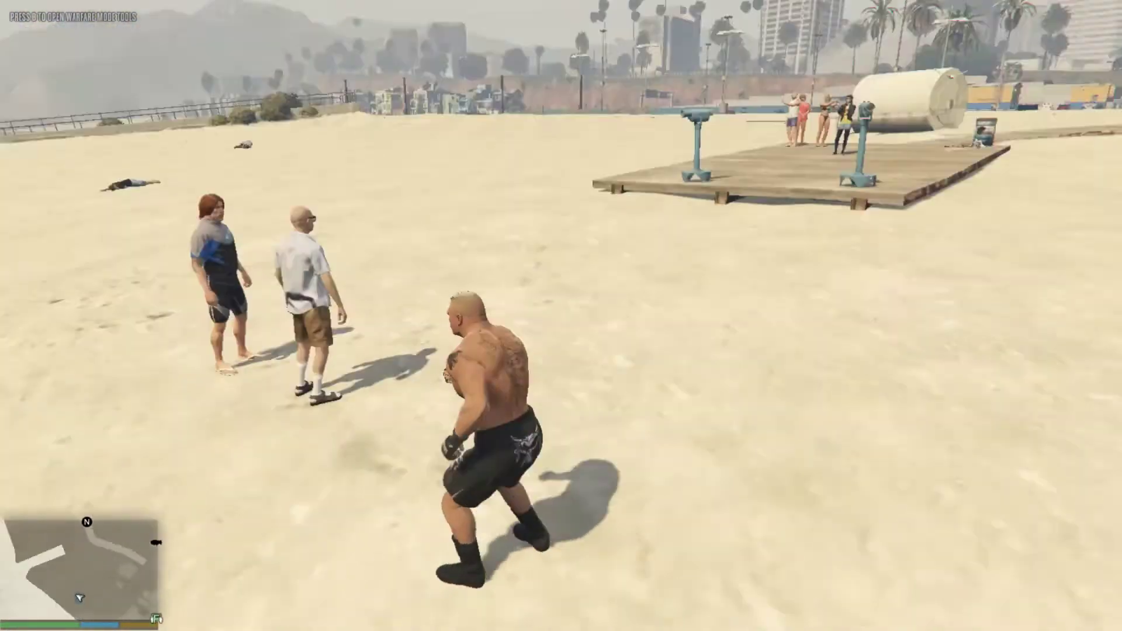
key(r)
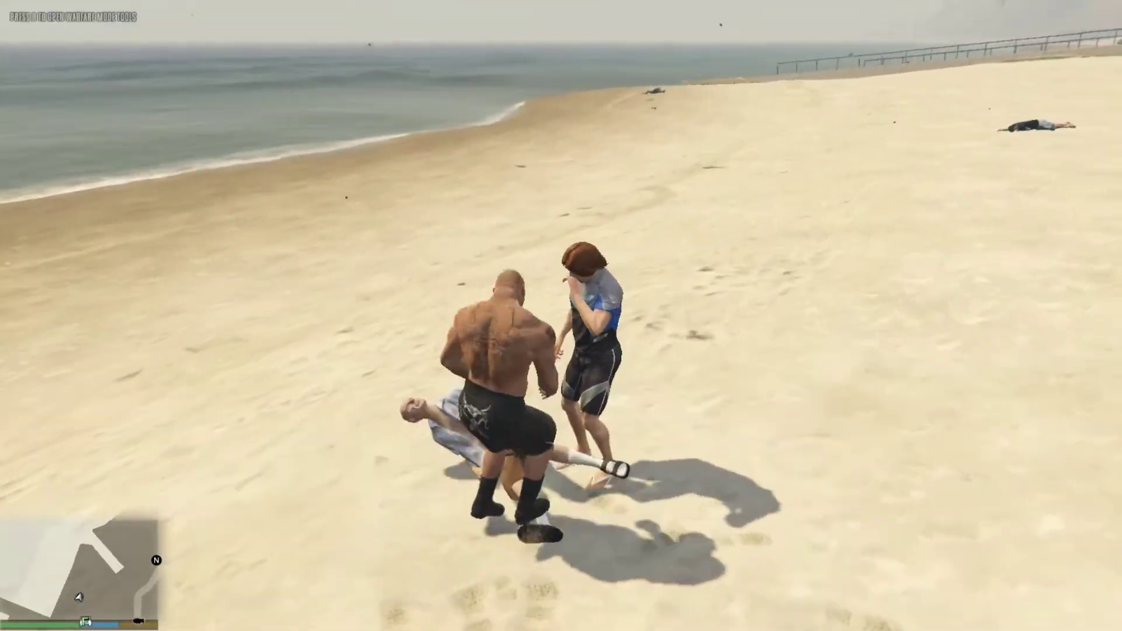
key(r)
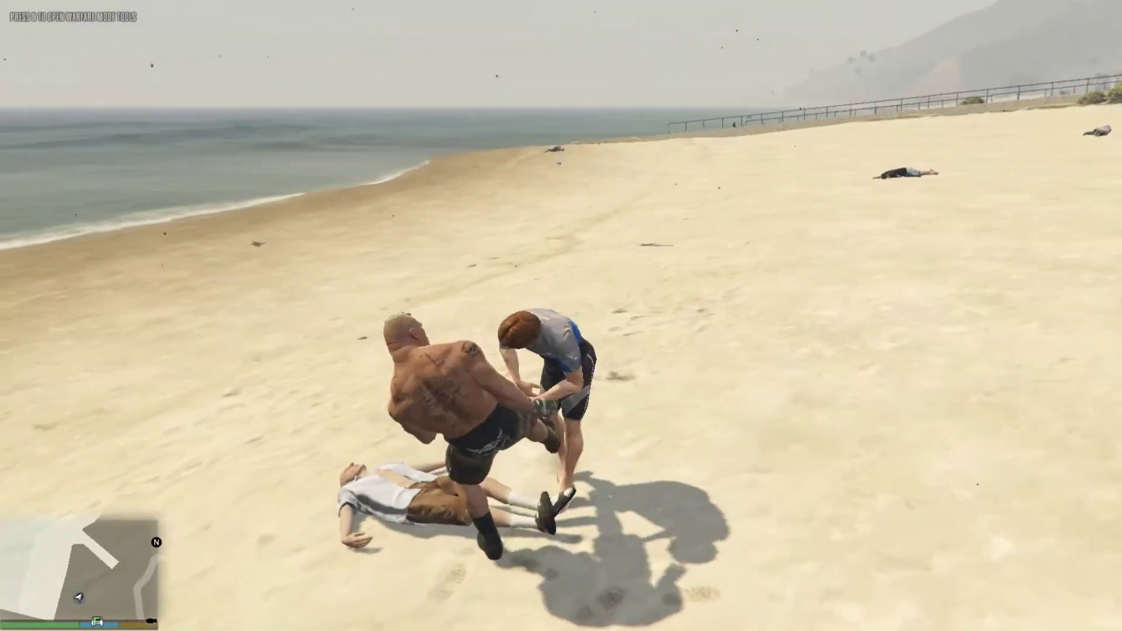
key(r)
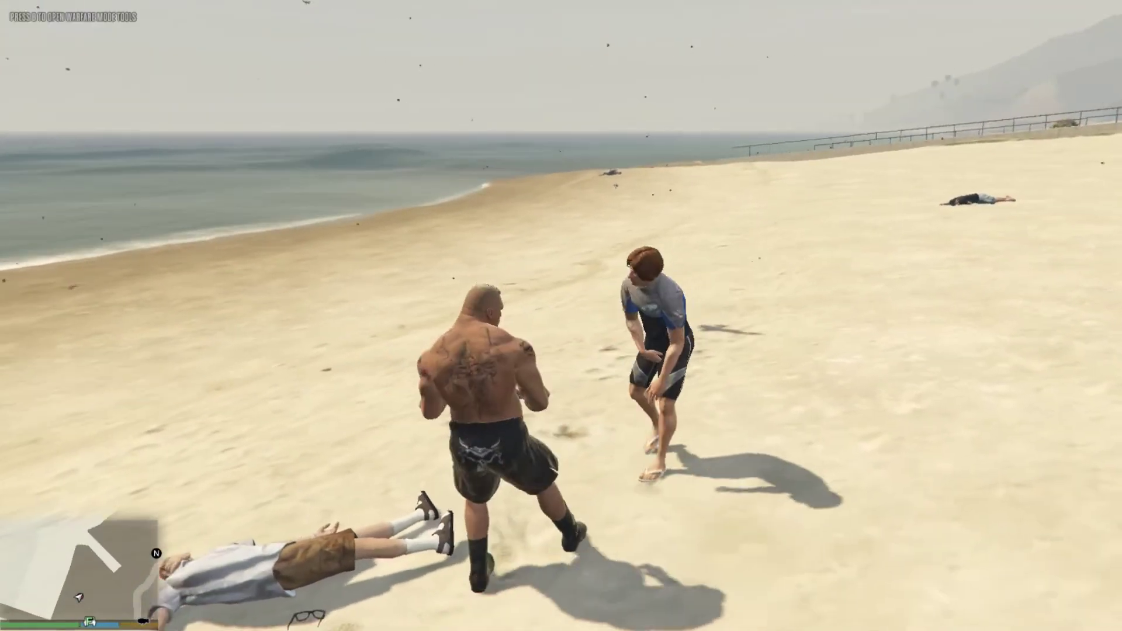
key(r)
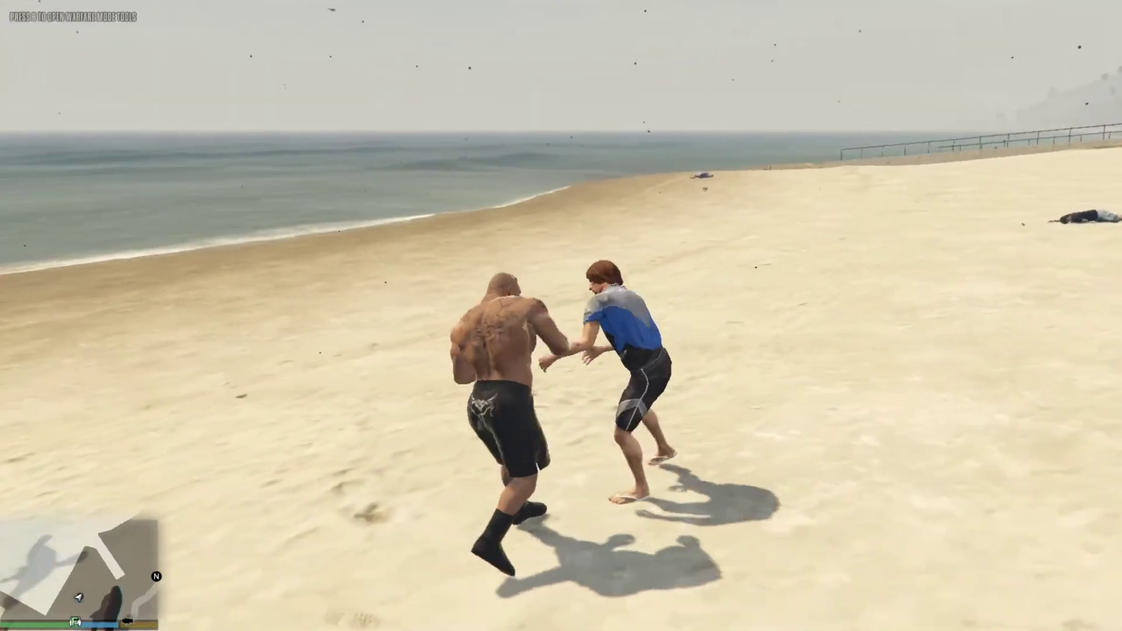
key(r)
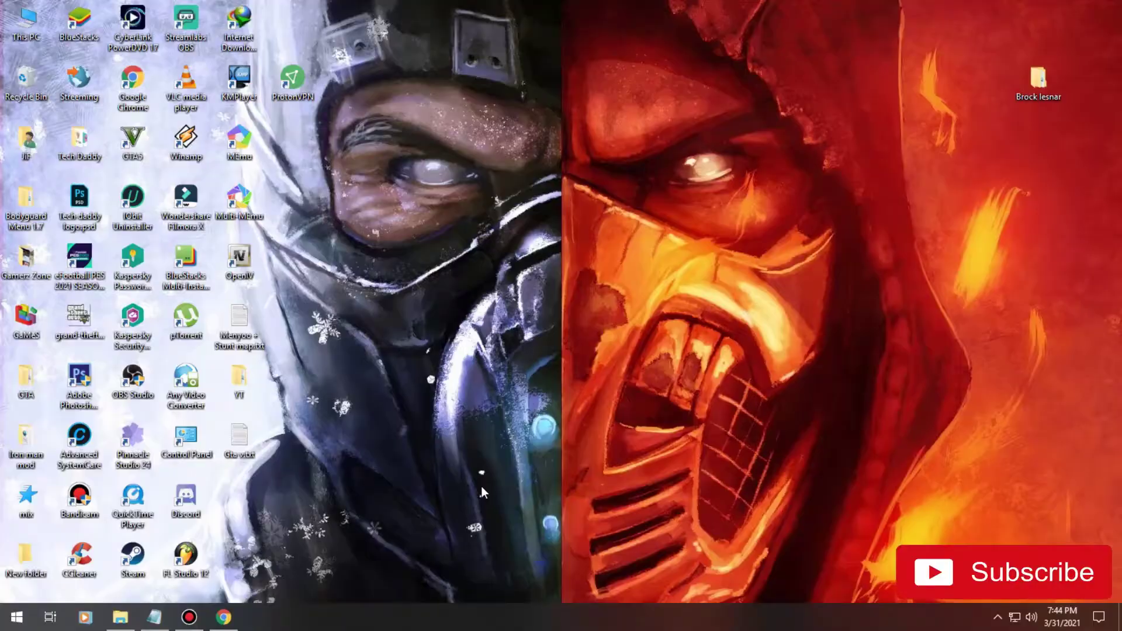
Step: Review the installation notes in Gta v.txt, including the required Addonpeds and Brock Lesnar [4K] 1.4 downloads, and minimize the file
click(155, 617)
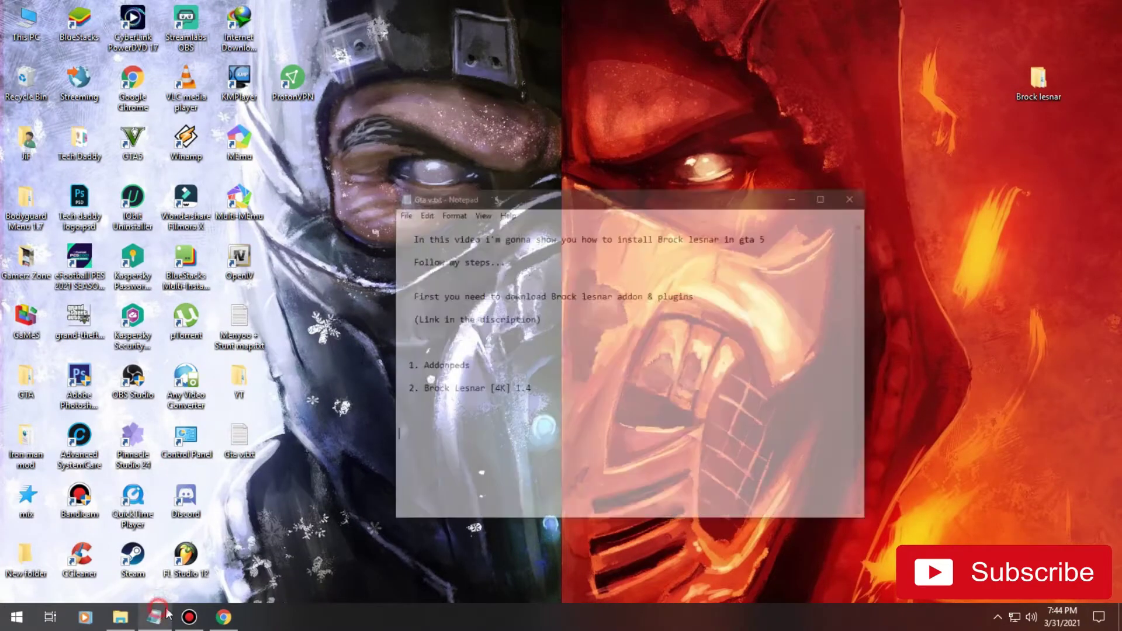
drag(450, 188, 649, 187)
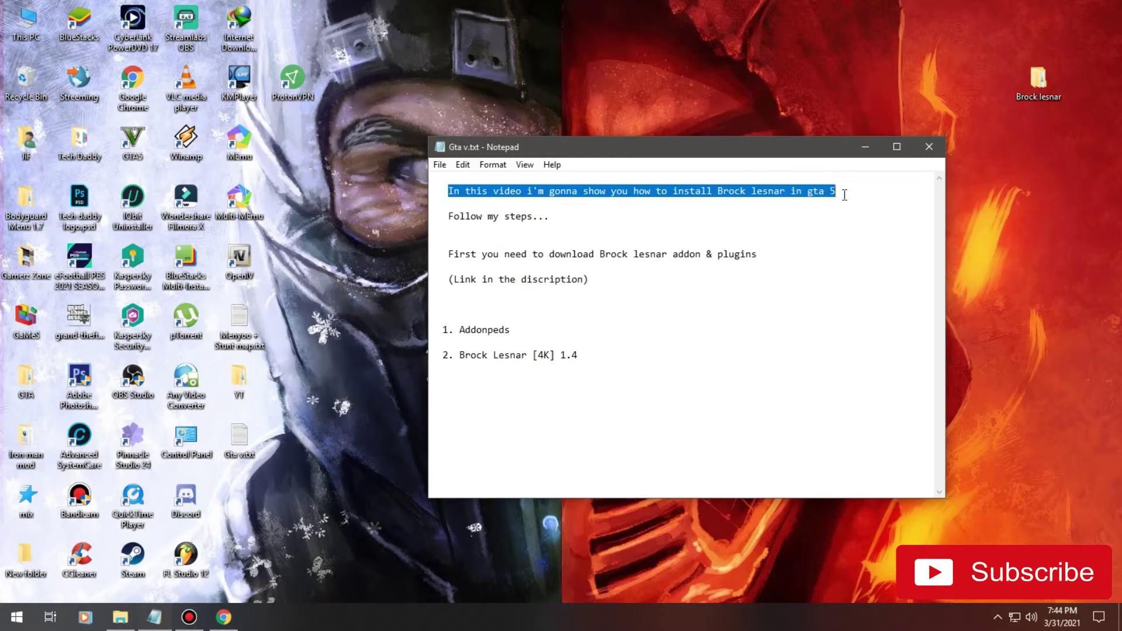
drag(450, 217, 529, 219)
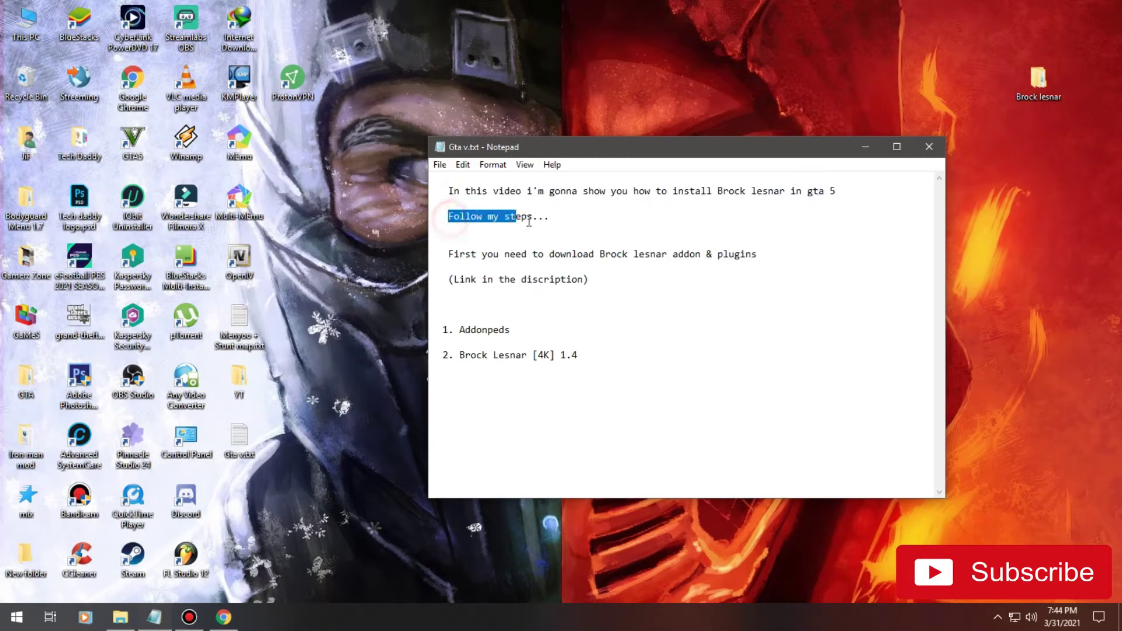
drag(452, 258, 594, 256)
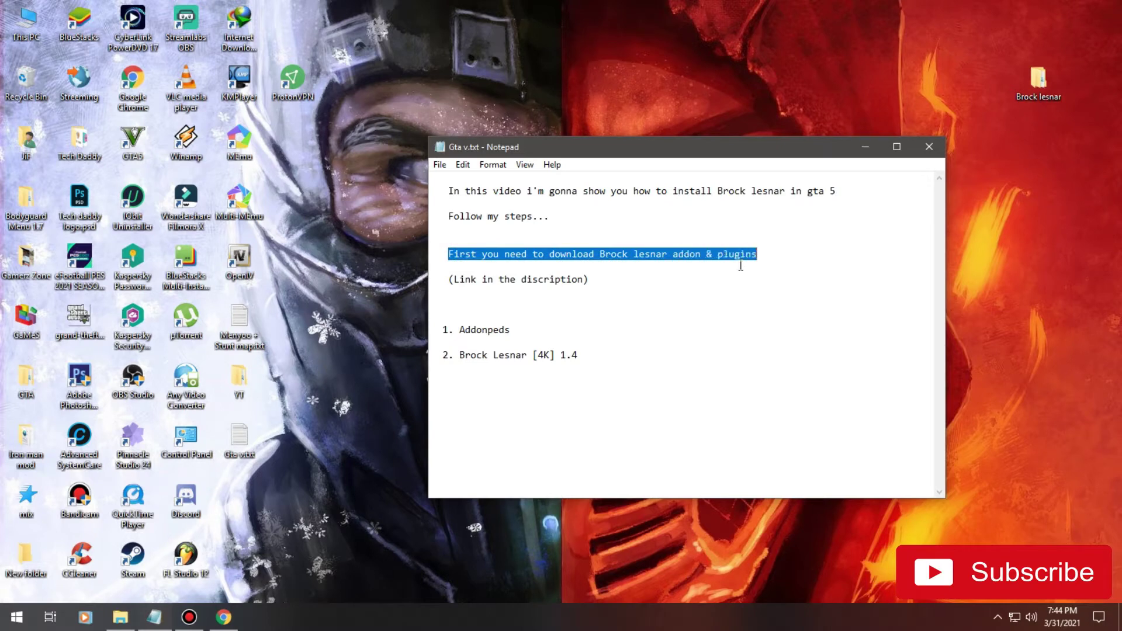
drag(450, 282, 552, 283)
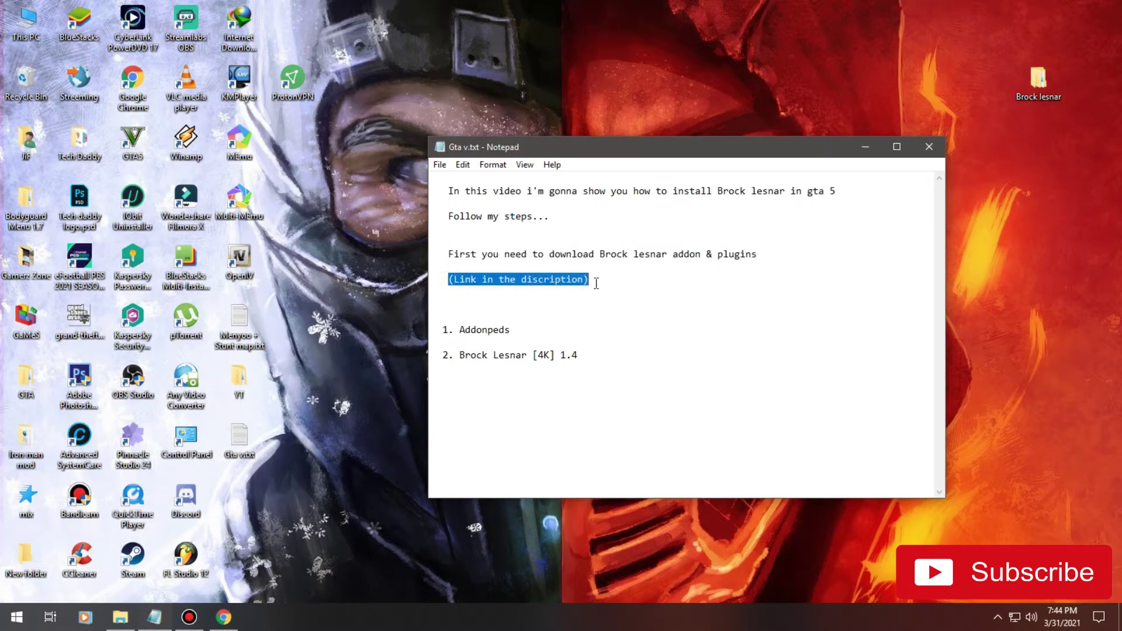
drag(443, 328, 524, 330)
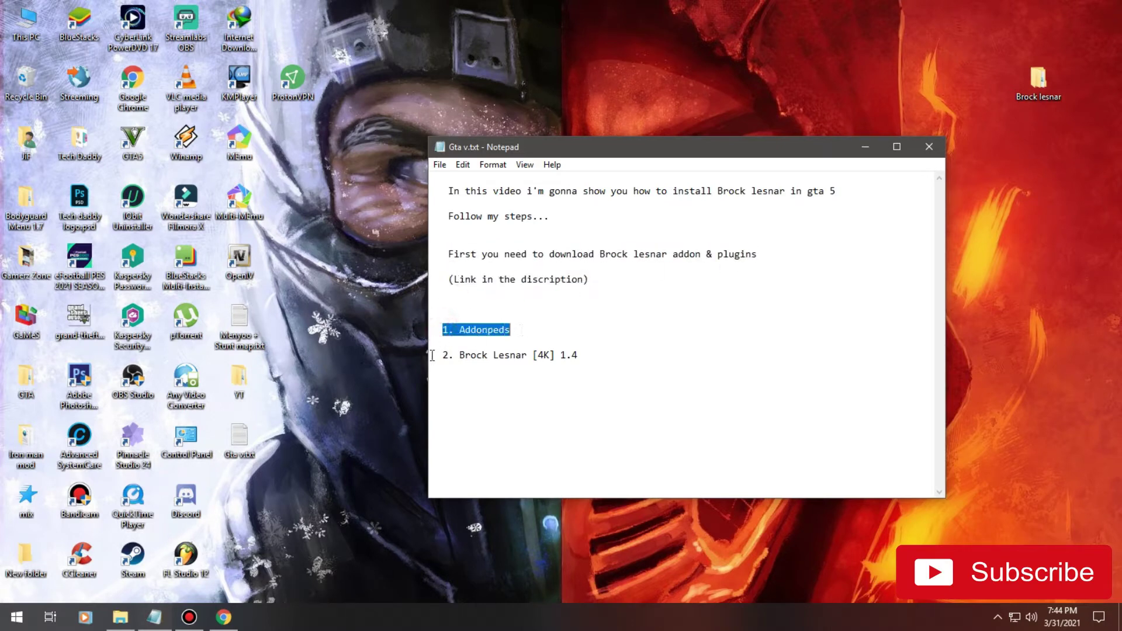
drag(446, 360, 586, 357)
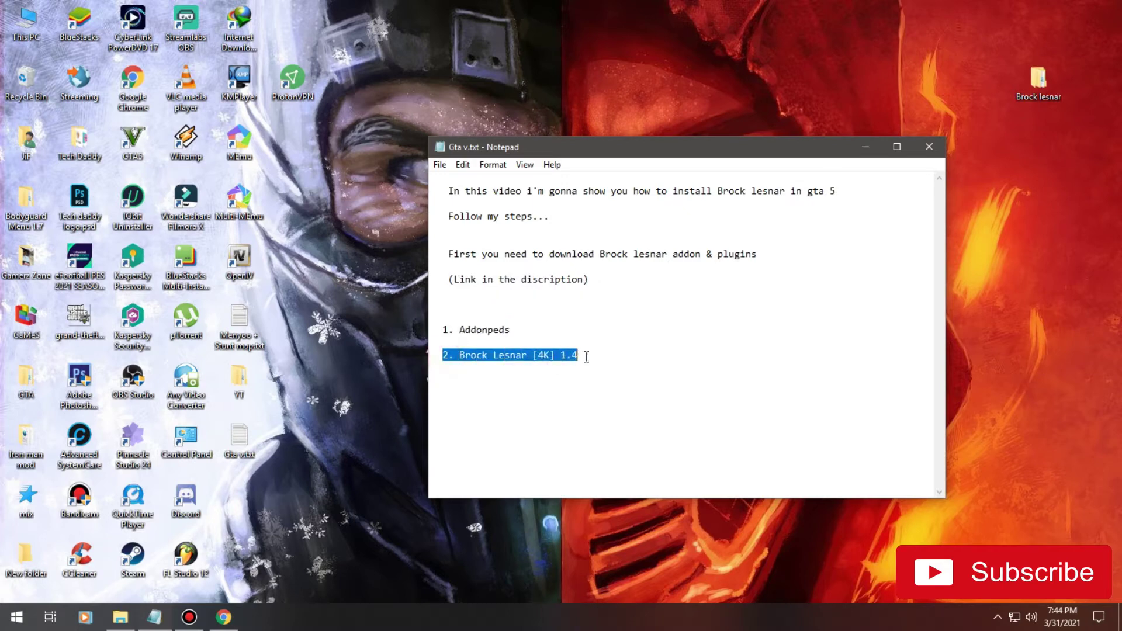
click(587, 344)
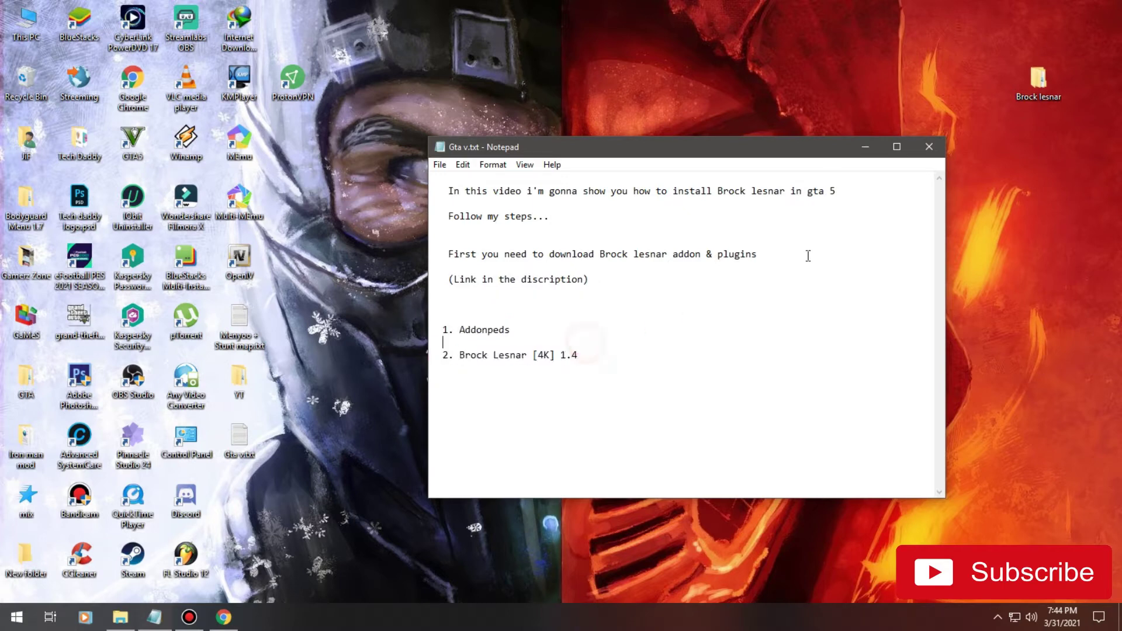
click(876, 148)
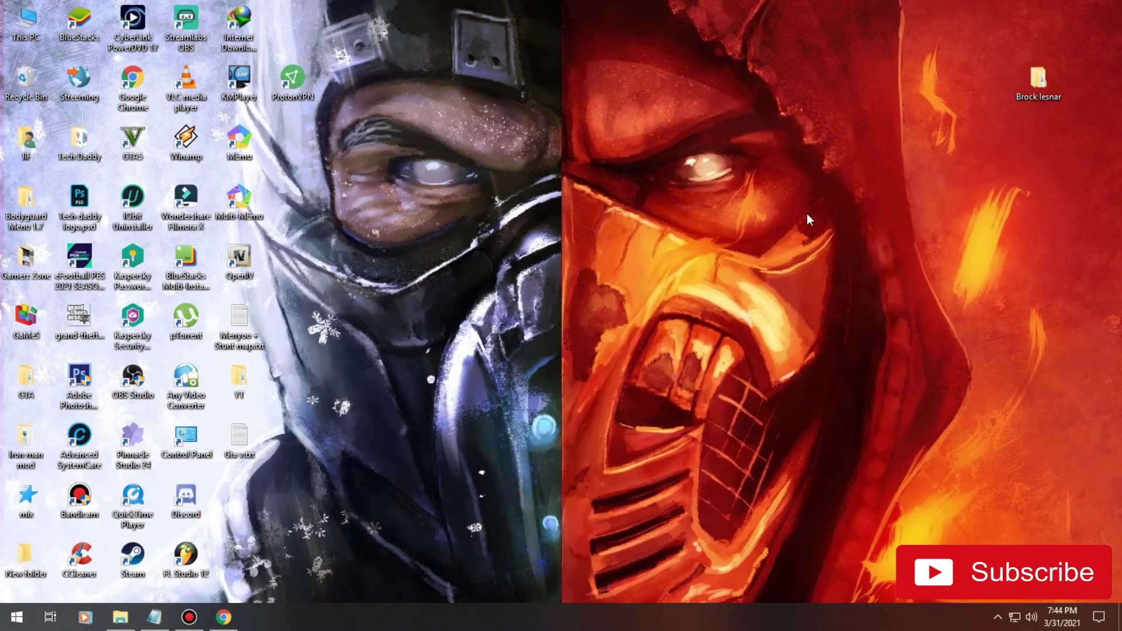
Step: Open the file location of the GTA5 desktop shortcut and widen and reposition the Grand Theft Auto V folder window
click(126, 141)
right_click(127, 142)
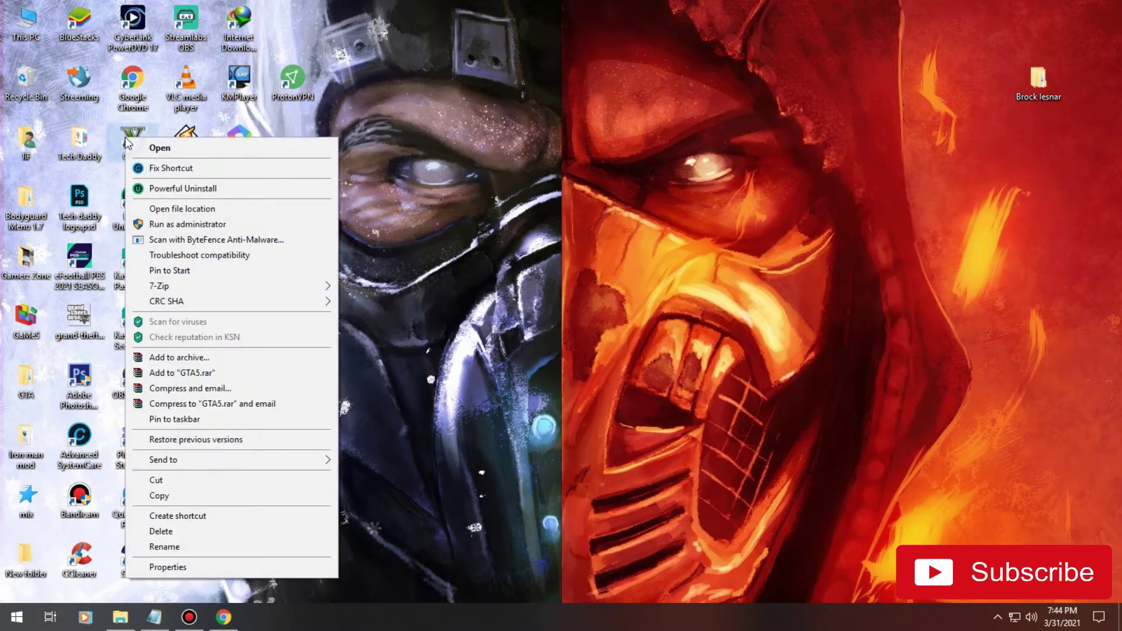
click(238, 212)
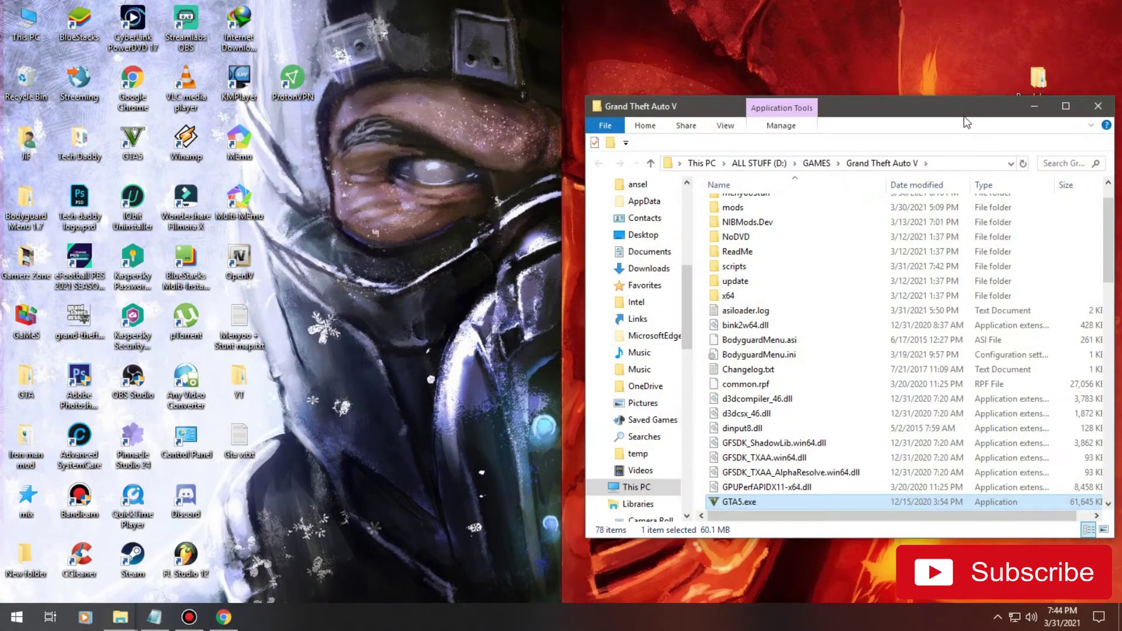
drag(963, 116, 712, 118)
scroll(673, 267, down, 2)
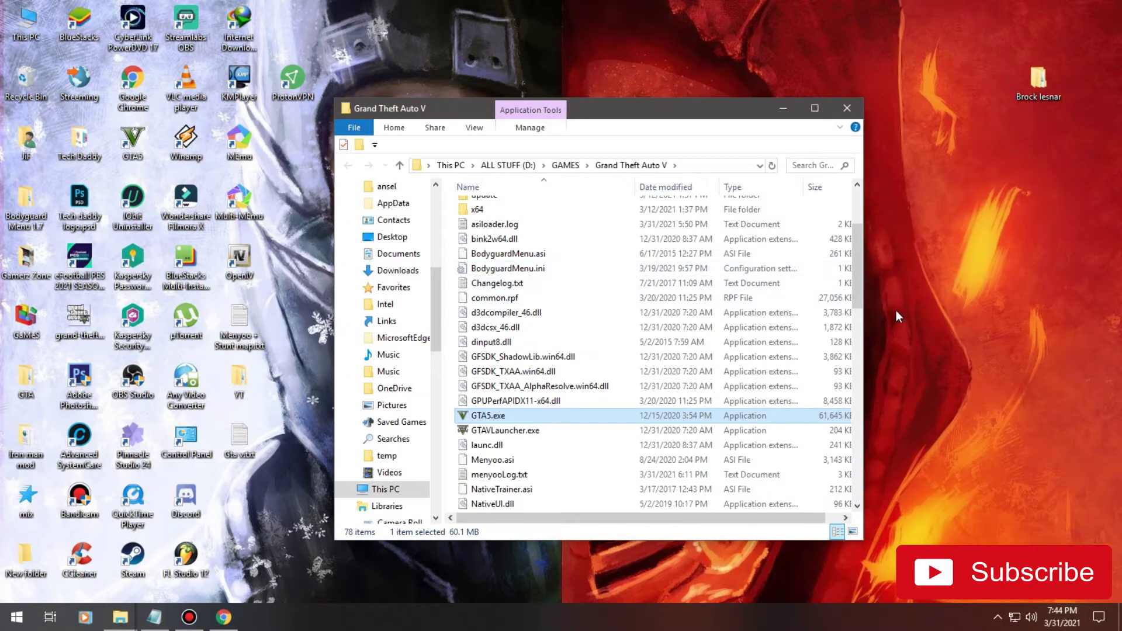
drag(866, 313, 984, 313)
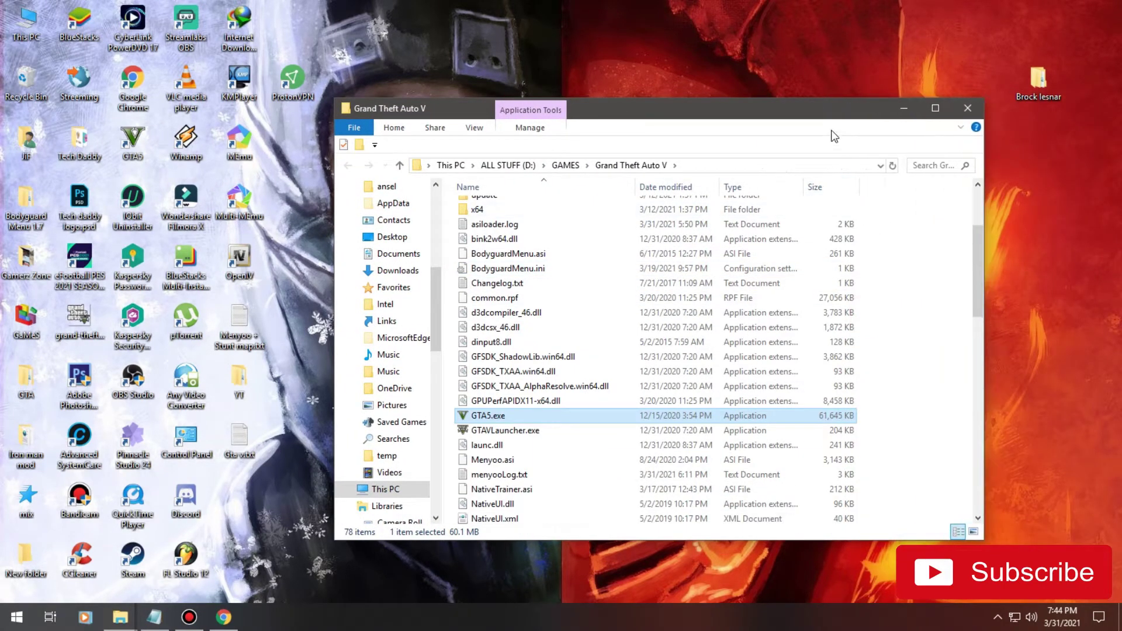
drag(795, 113, 720, 76)
Step: Open the AddonPeds 3.0 folder inside the desktop's Brock lesnar folder and arrange it beside the Grand Theft Auto V folder window
double_click(1039, 79)
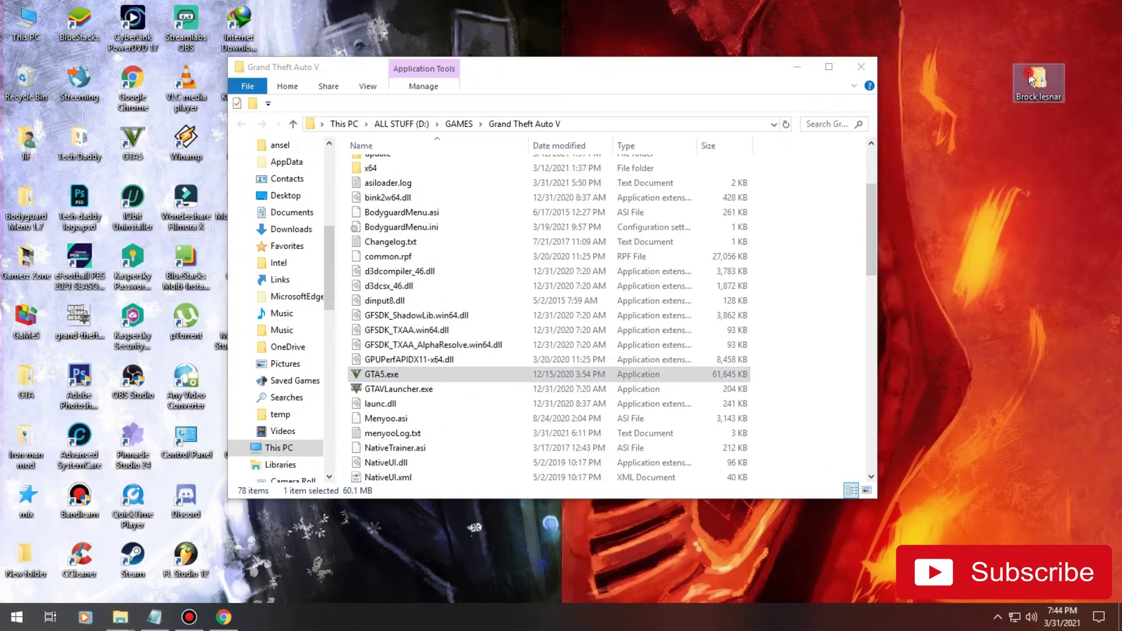
click(403, 197)
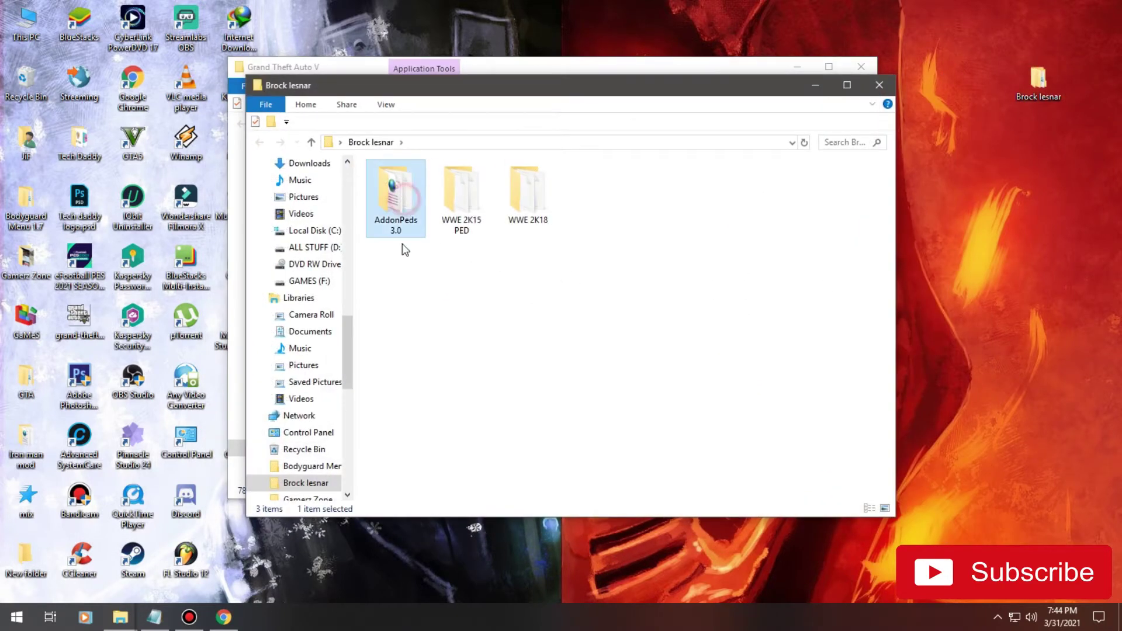
double_click(395, 201)
drag(520, 98, 979, 110)
drag(655, 69, 477, 64)
click(839, 108)
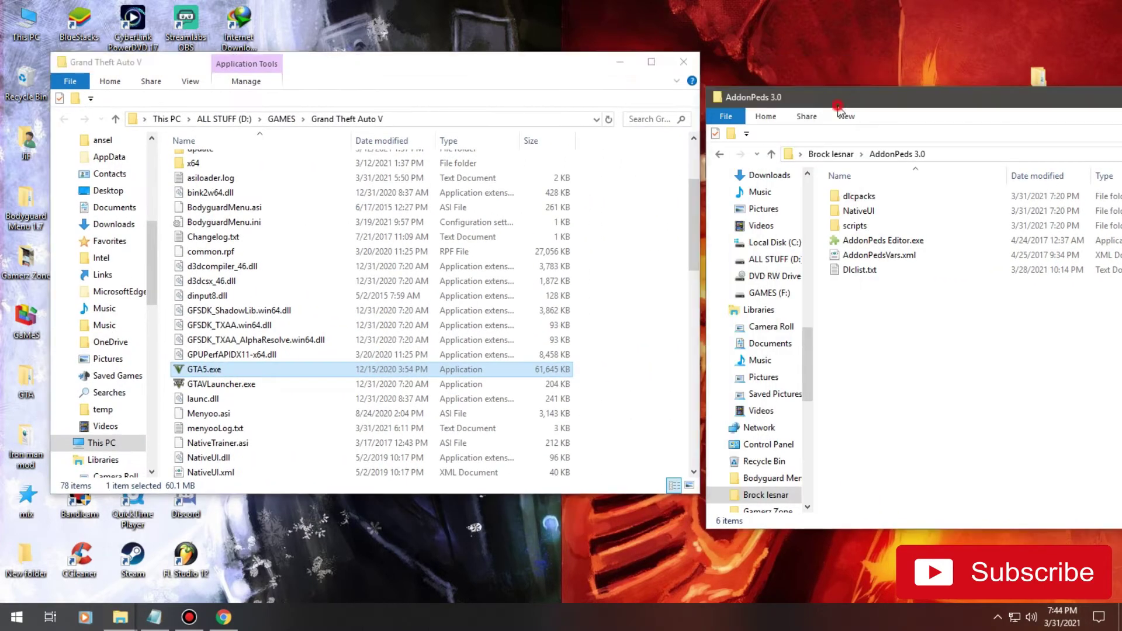
drag(839, 108, 856, 76)
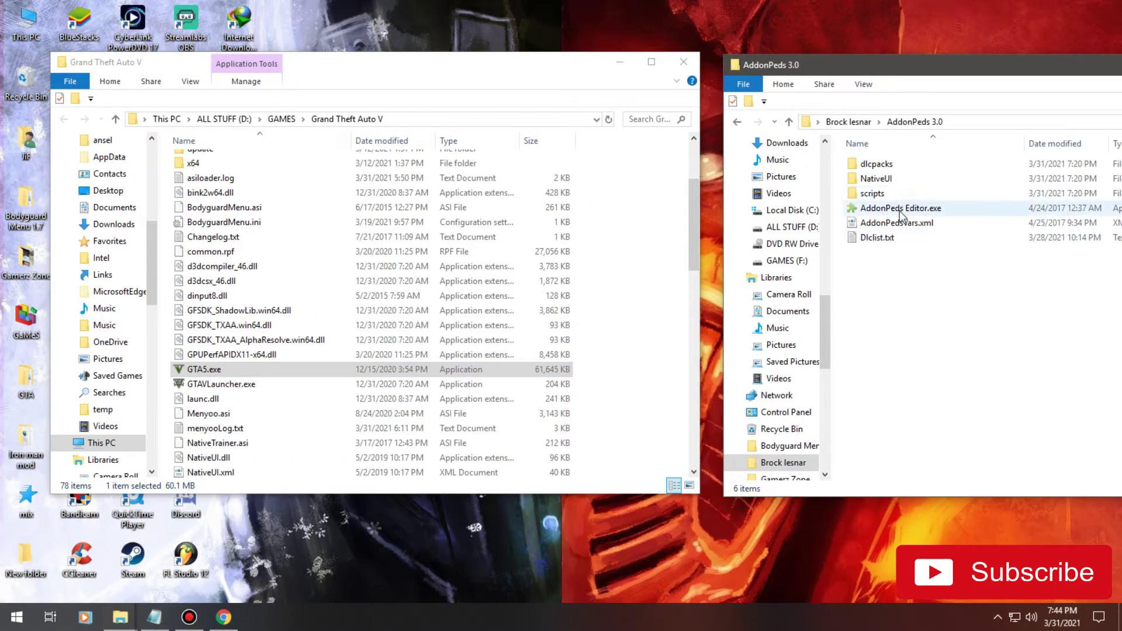
Step: Copy AddonPeds Editor.exe and AddonPedsVars.xml from AddonPeds 3.0 into the Grand Theft Auto V folder
click(877, 228)
ctrl+click(880, 209)
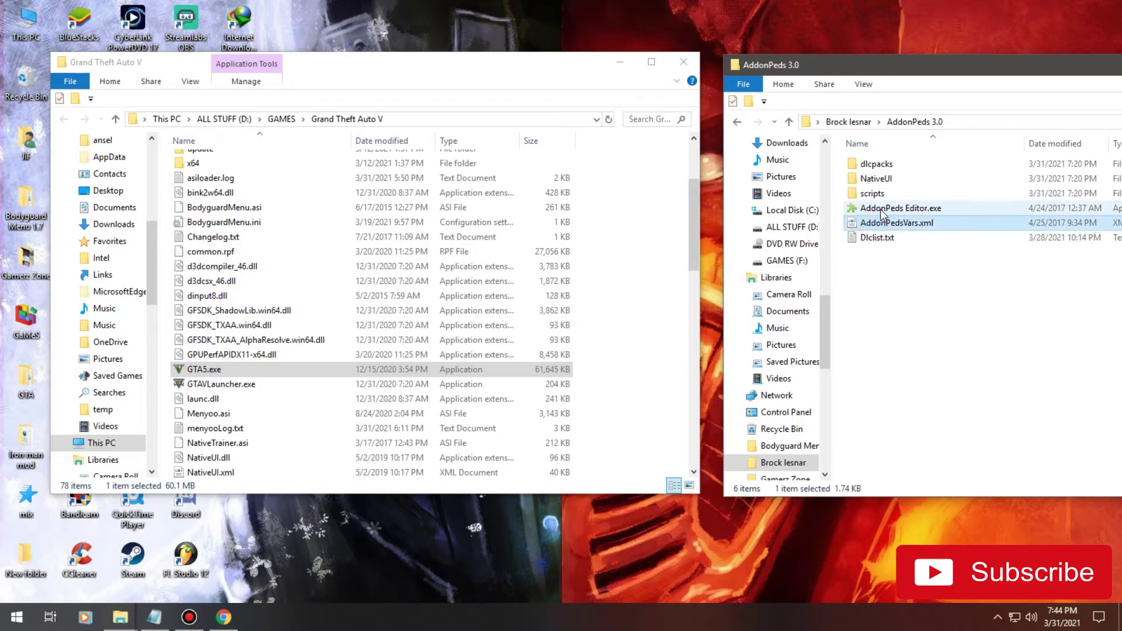
drag(879, 217, 669, 363)
click(643, 368)
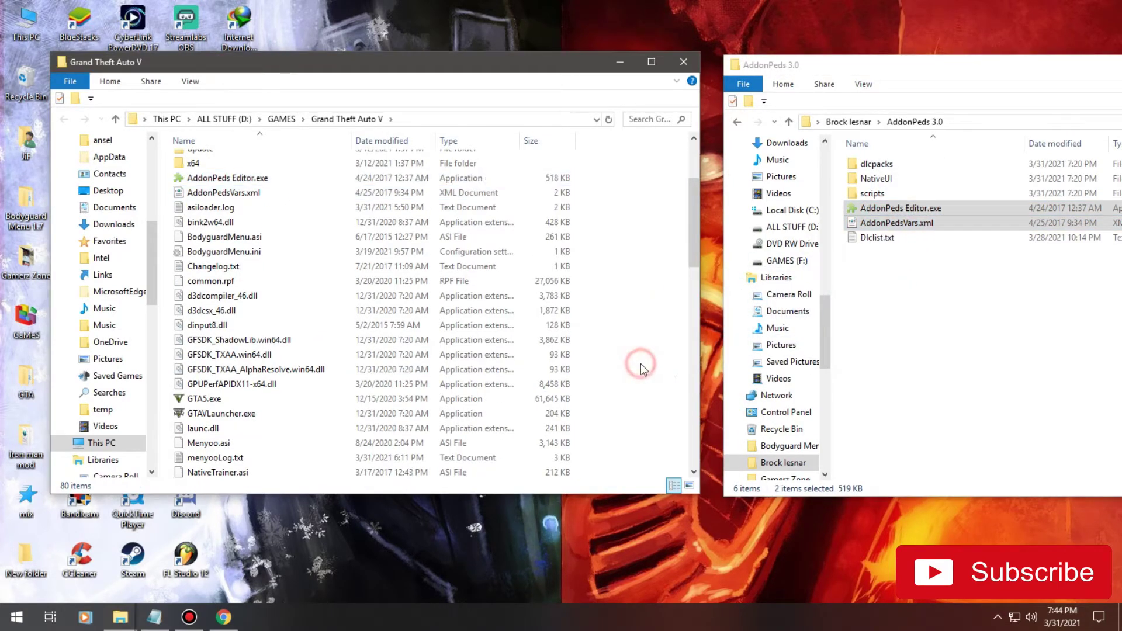
Step: Copy PedSelector.dll from the AddonPeds 3.0 scripts folder into the Grand Theft Auto V scripts folder
double_click(877, 193)
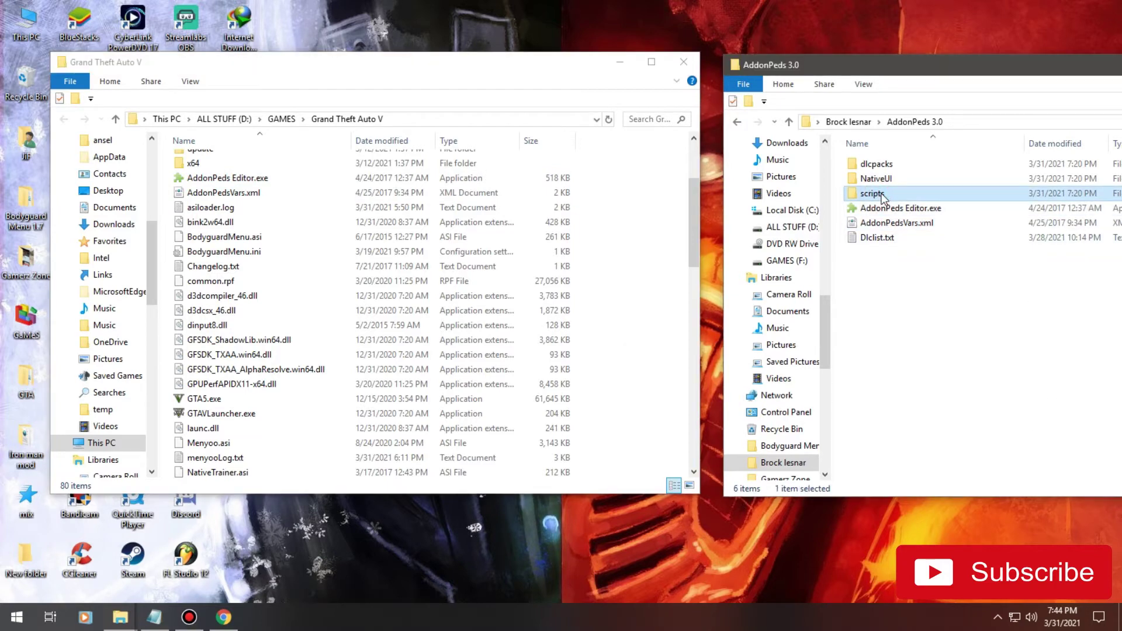
scroll(281, 243, up, 3)
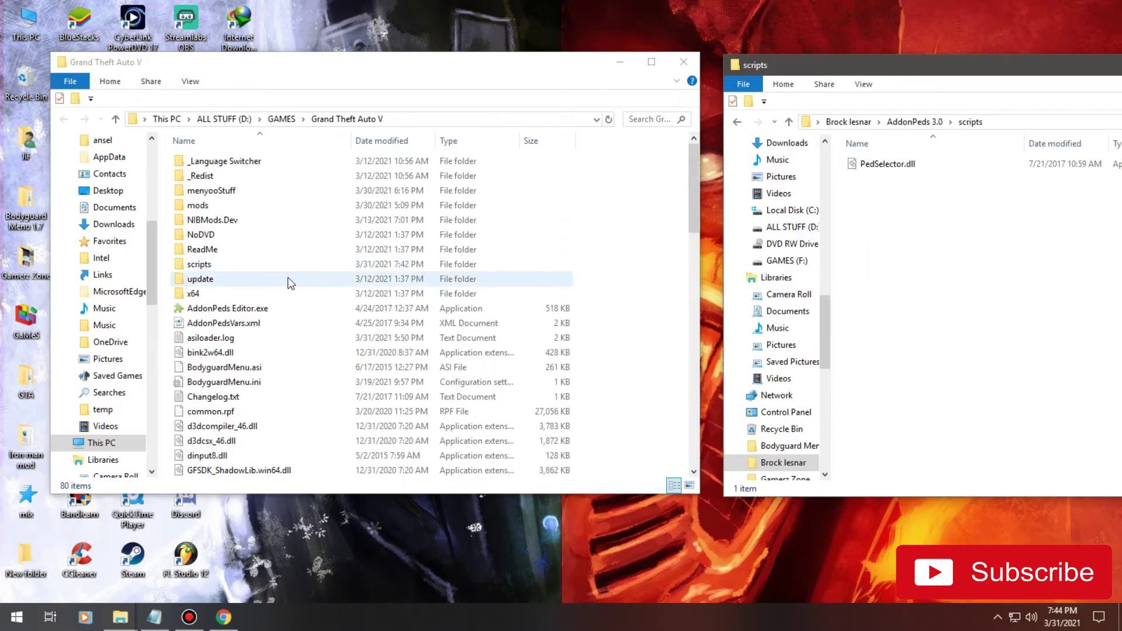
click(198, 263)
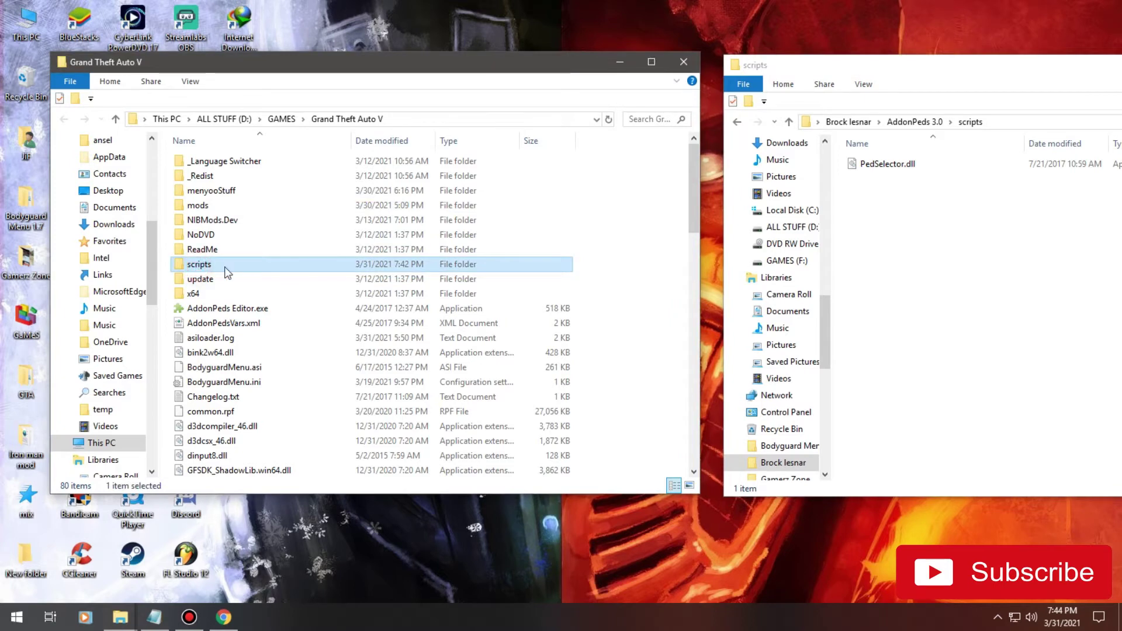
double_click(225, 267)
drag(866, 164, 624, 412)
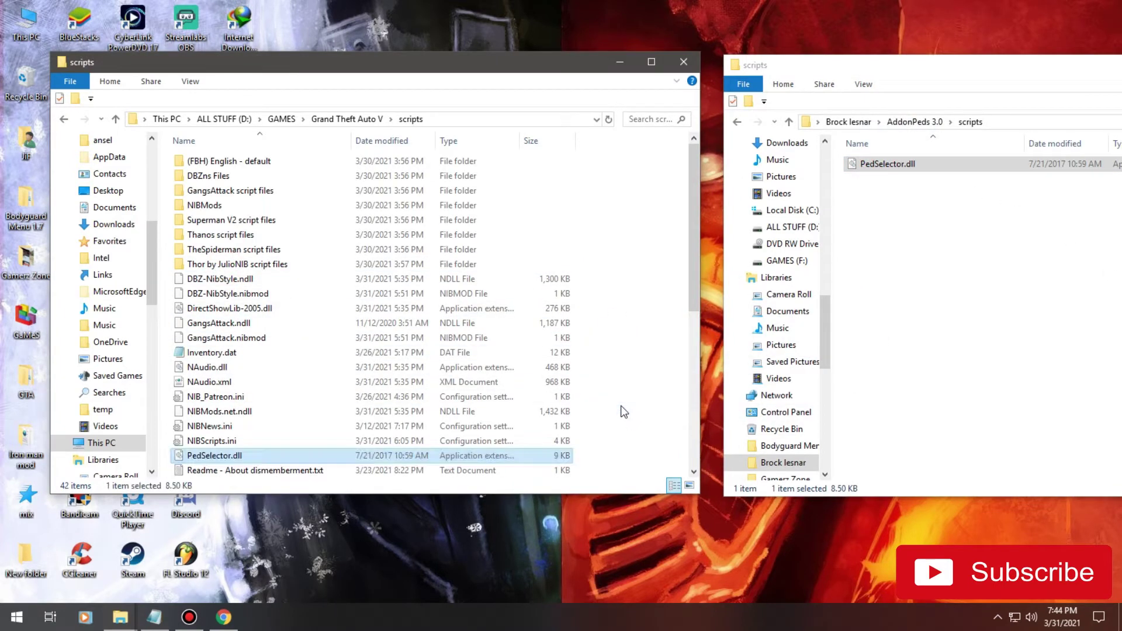
click(1081, 336)
Step: Copy NativeUI.dll and NativeUI.xml from the AddonPeds 3.0 NativeUI folder into the Grand Theft Auto V scripts folder
click(737, 121)
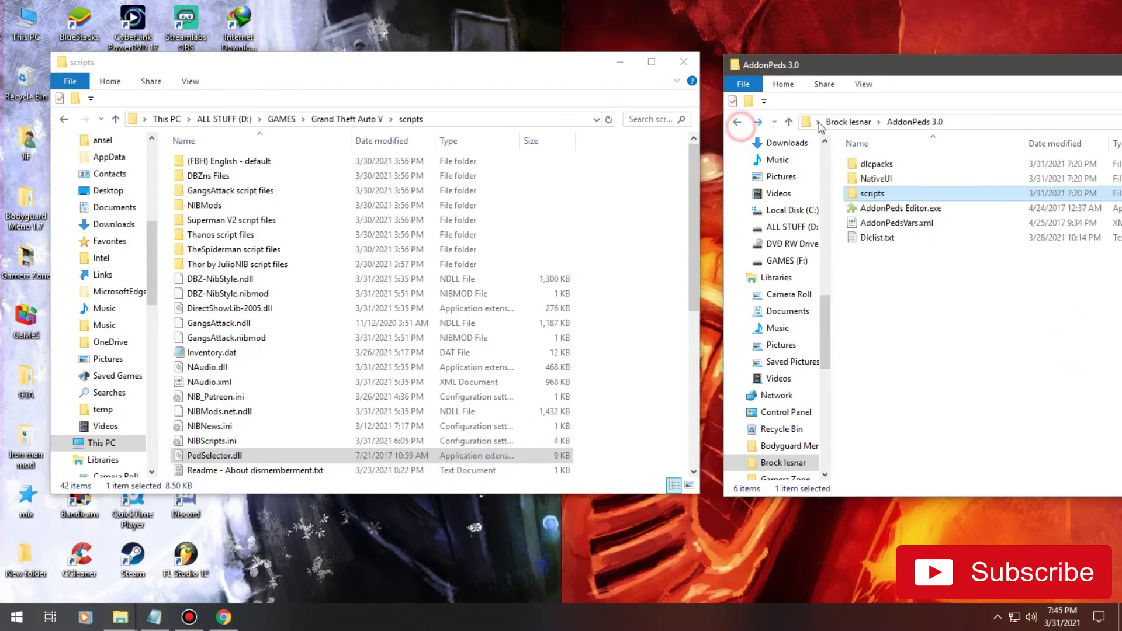
click(889, 180)
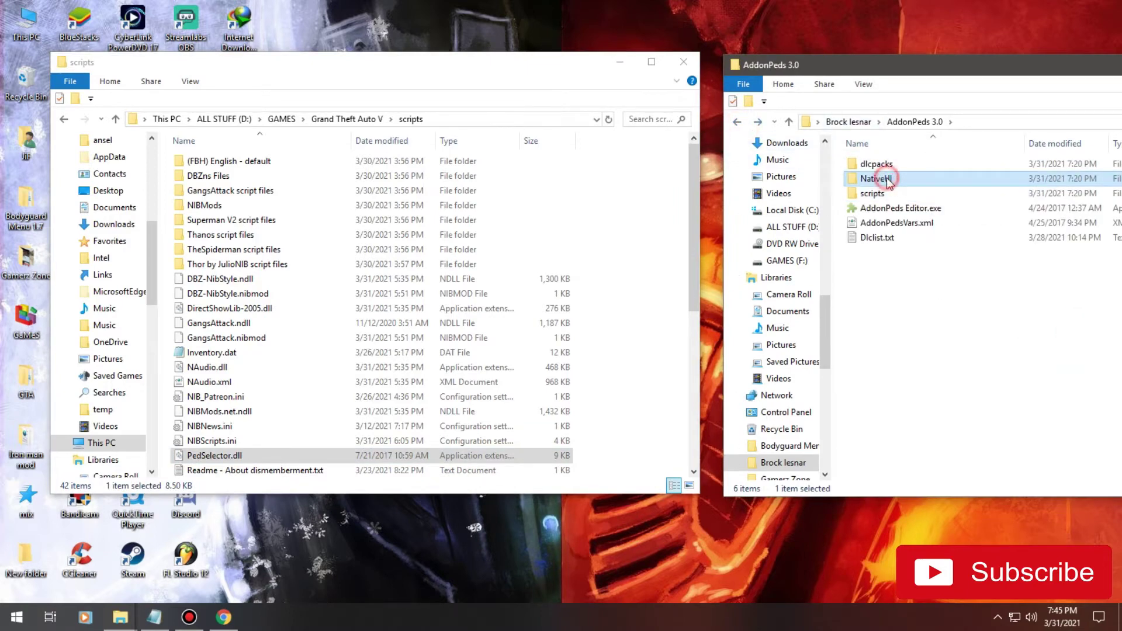
double_click(920, 180)
drag(891, 219, 693, 384)
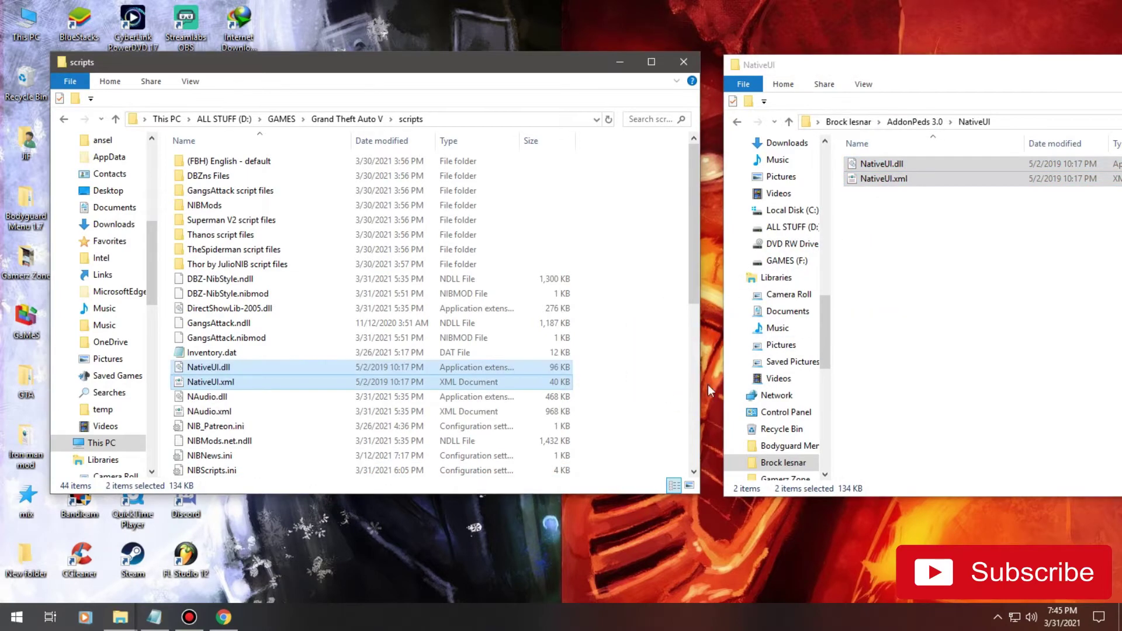
Step: Return to the AddonPeds 3.0 folder, close the game's scripts window and move the AddonPeds 3.0 window toward the screen's centre
click(904, 358)
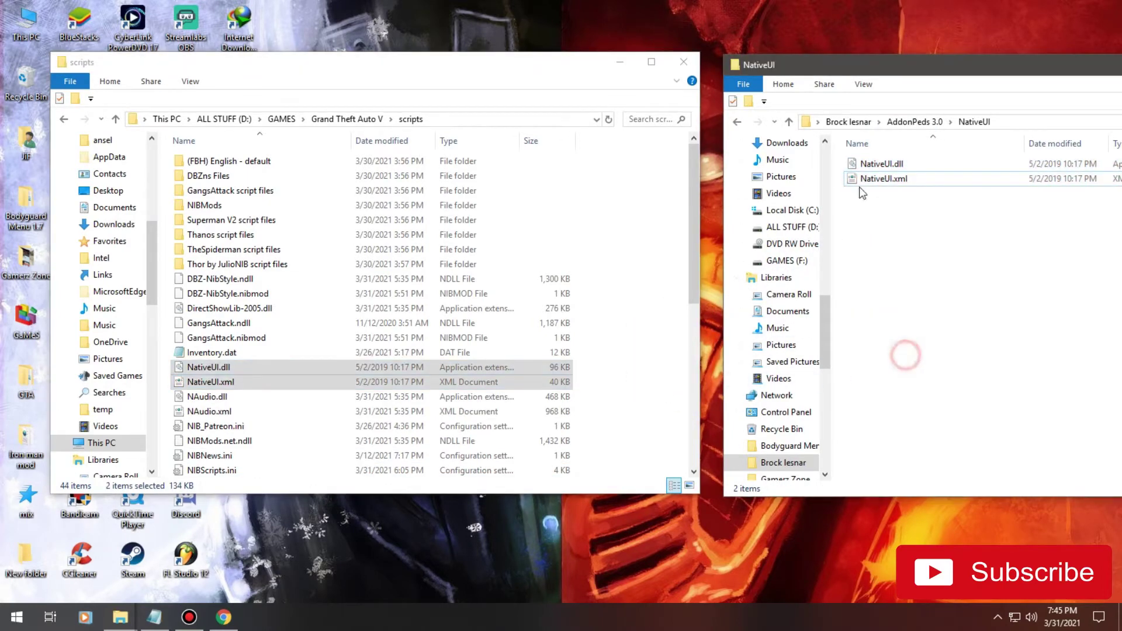
click(739, 124)
click(915, 307)
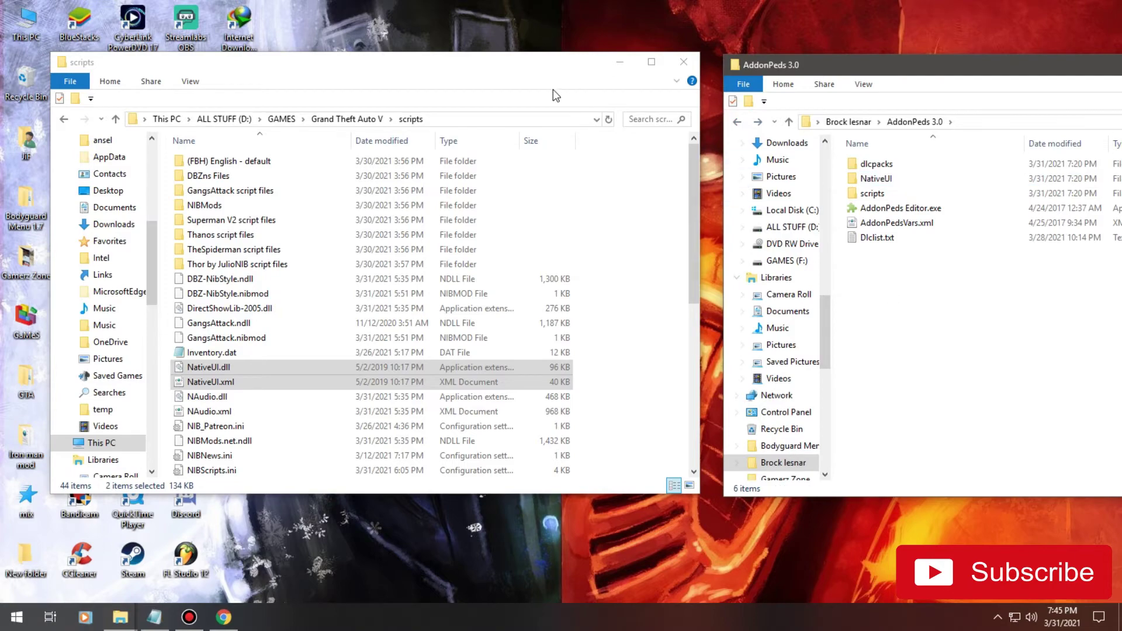
click(684, 61)
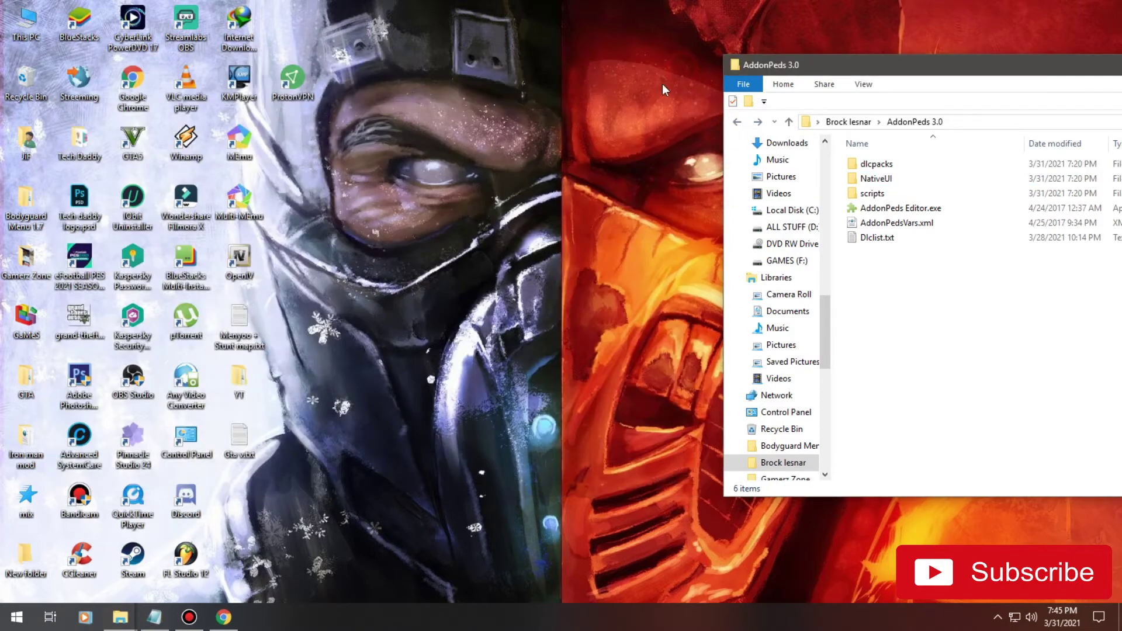
drag(788, 66, 598, 58)
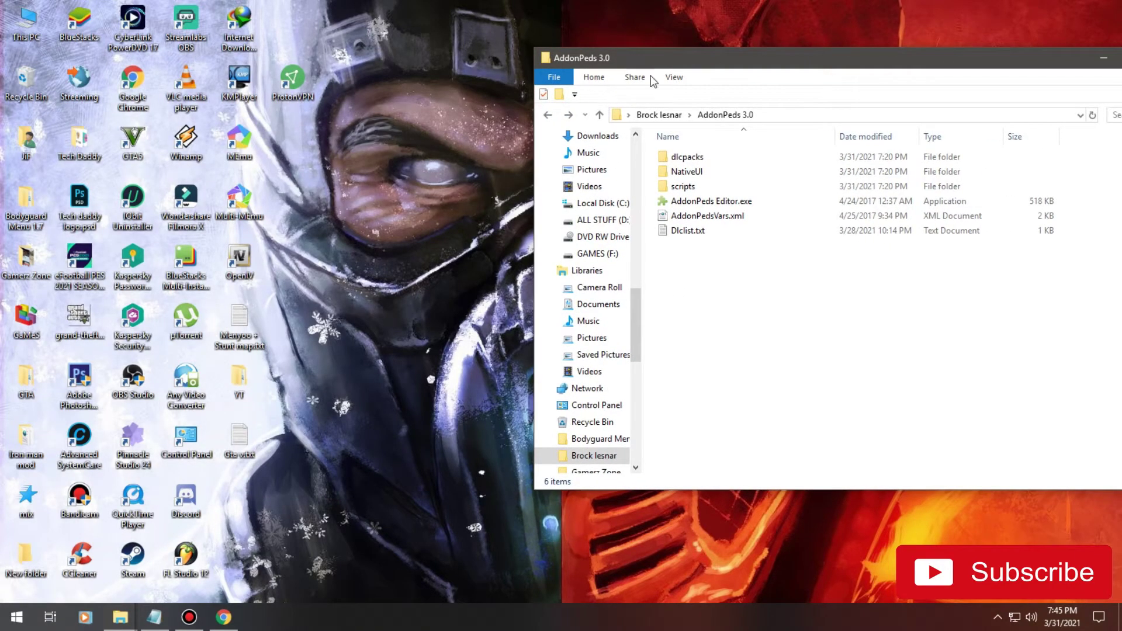
Step: Launch OpenIV for the Windows version of Grand Theft Auto V and enable edit mode, accepting the editing warning
click(236, 261)
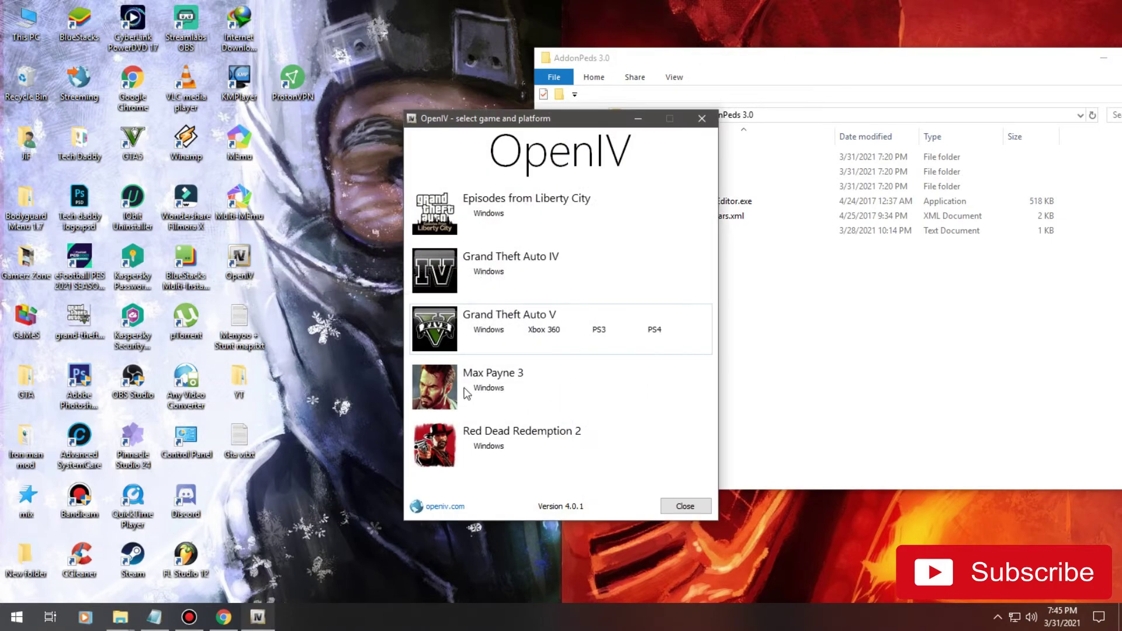
click(485, 330)
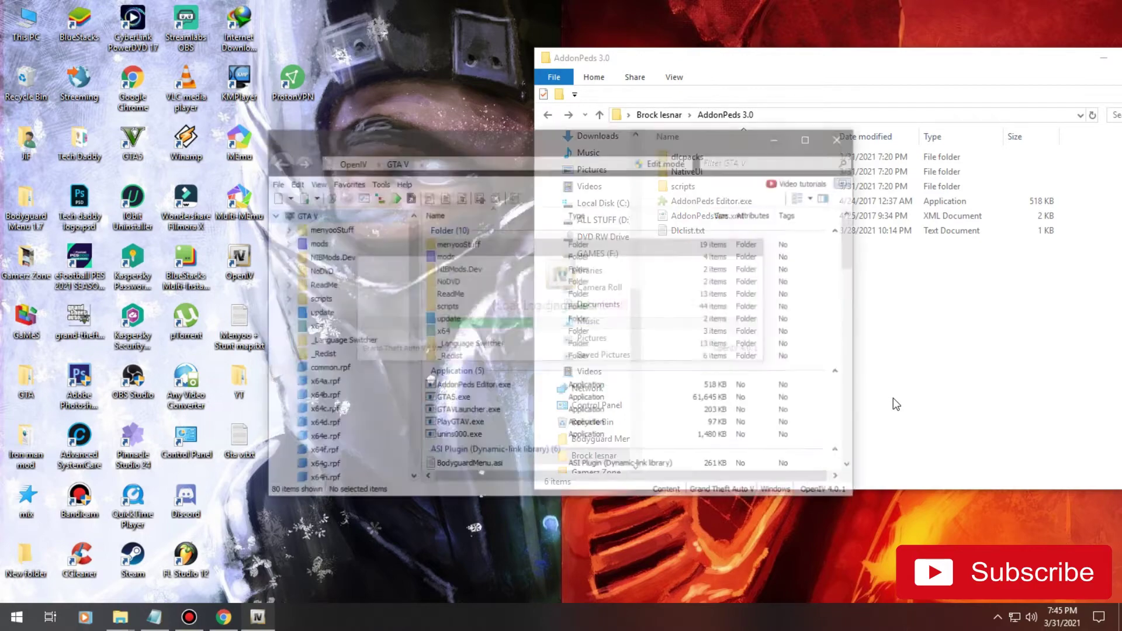
drag(642, 142, 492, 132)
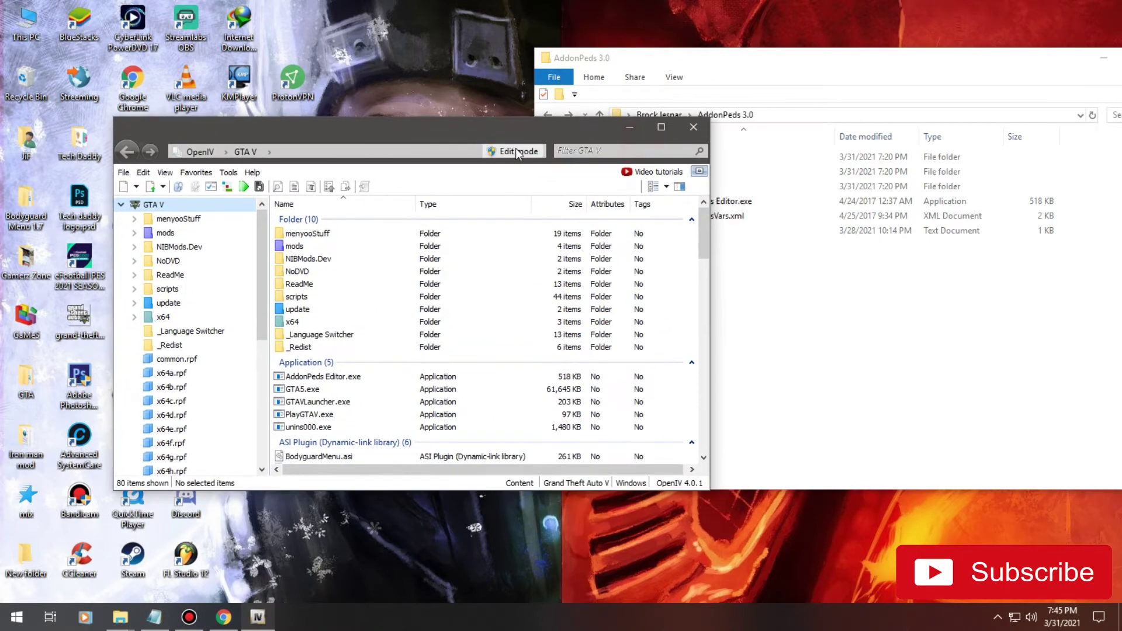
click(508, 152)
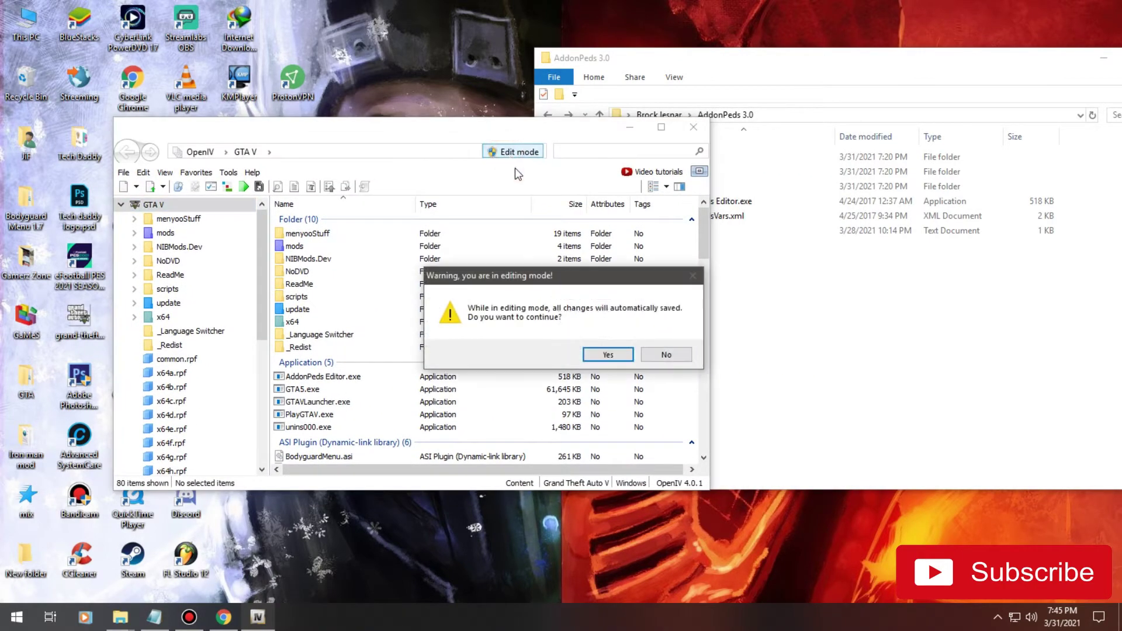
click(606, 355)
drag(575, 121, 499, 112)
Step: Open the mods > update > x64 > dlcpacks folder in OpenIV
double_click(219, 237)
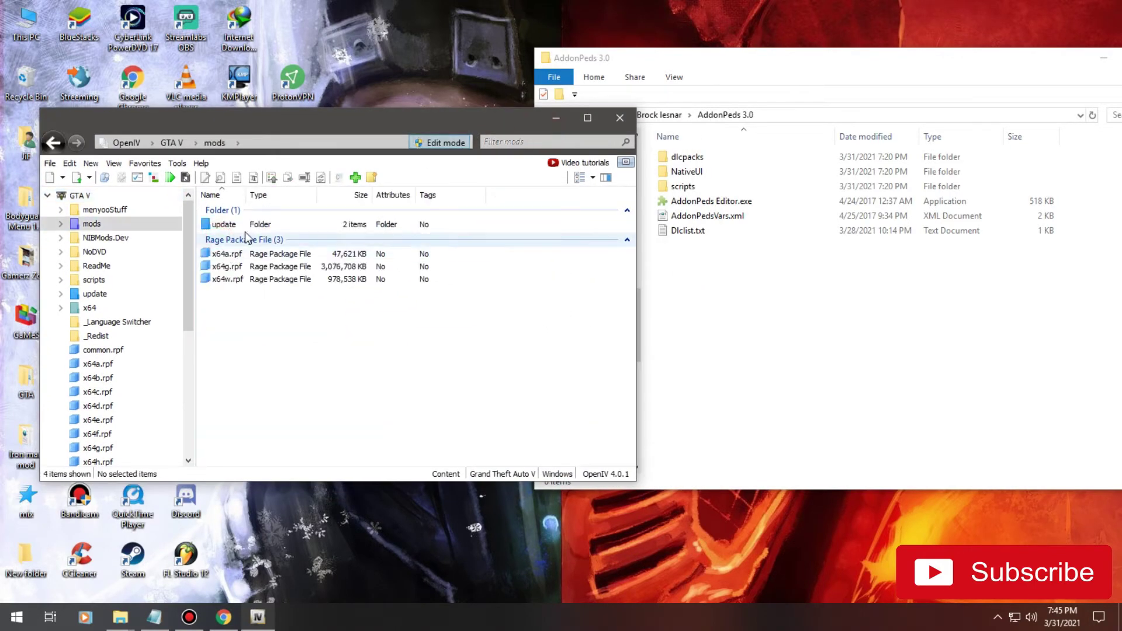
double_click(223, 224)
double_click(233, 224)
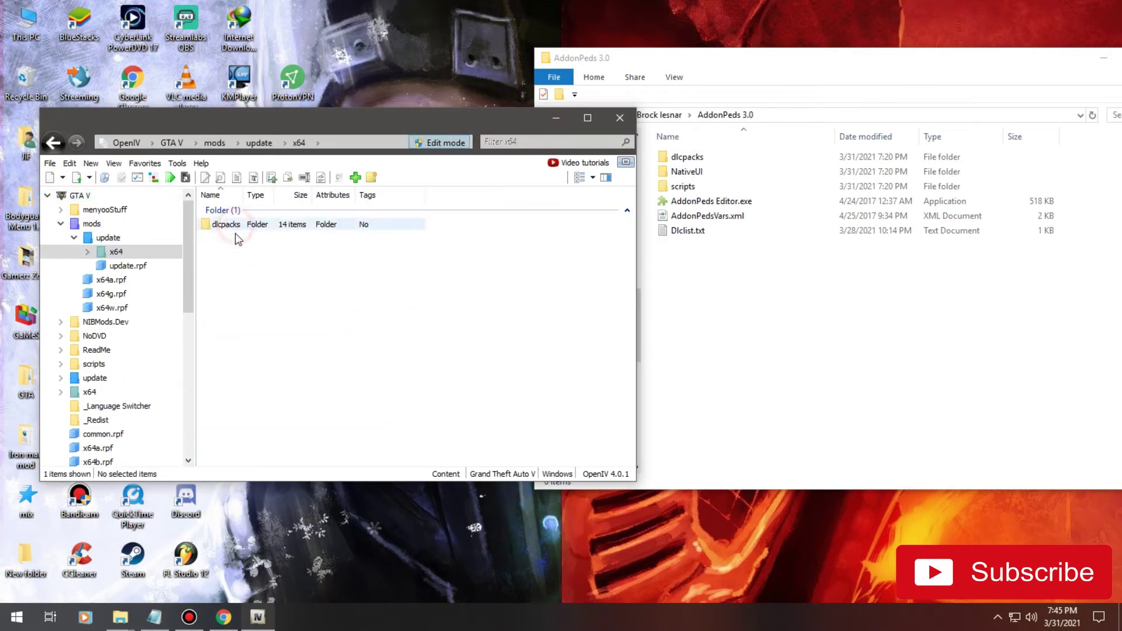
double_click(267, 224)
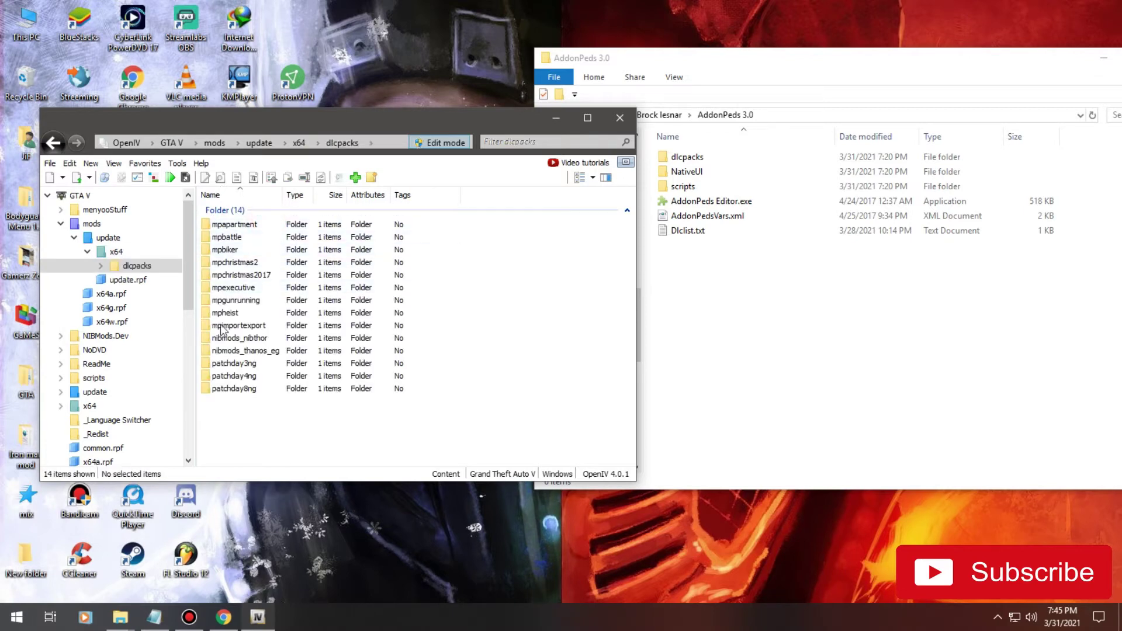
Step: Copy the addonpeds folder from the AddonPeds 3.0 dlcpacks folder into OpenIV's mods dlcpacks folder
click(696, 158)
double_click(686, 157)
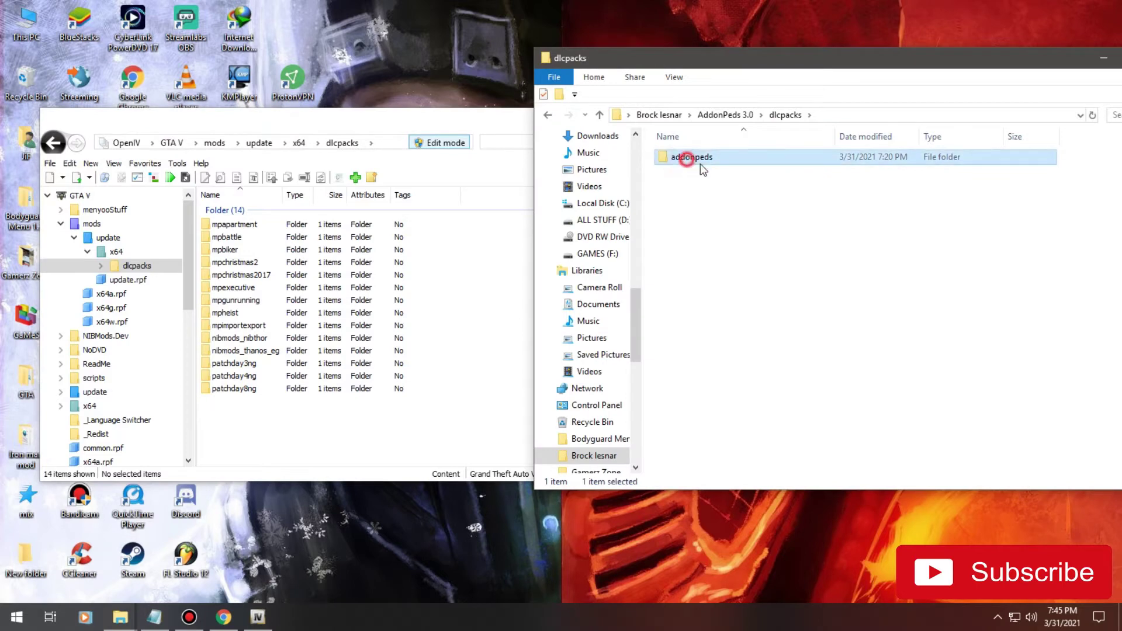
drag(700, 163, 469, 437)
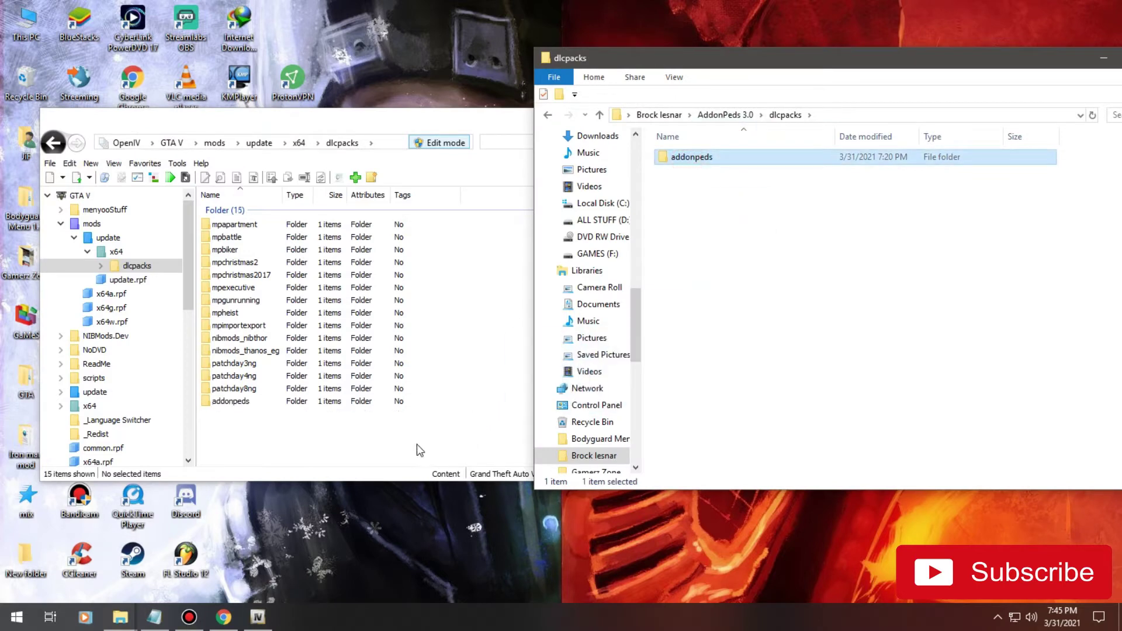
click(408, 444)
right_click(513, 390)
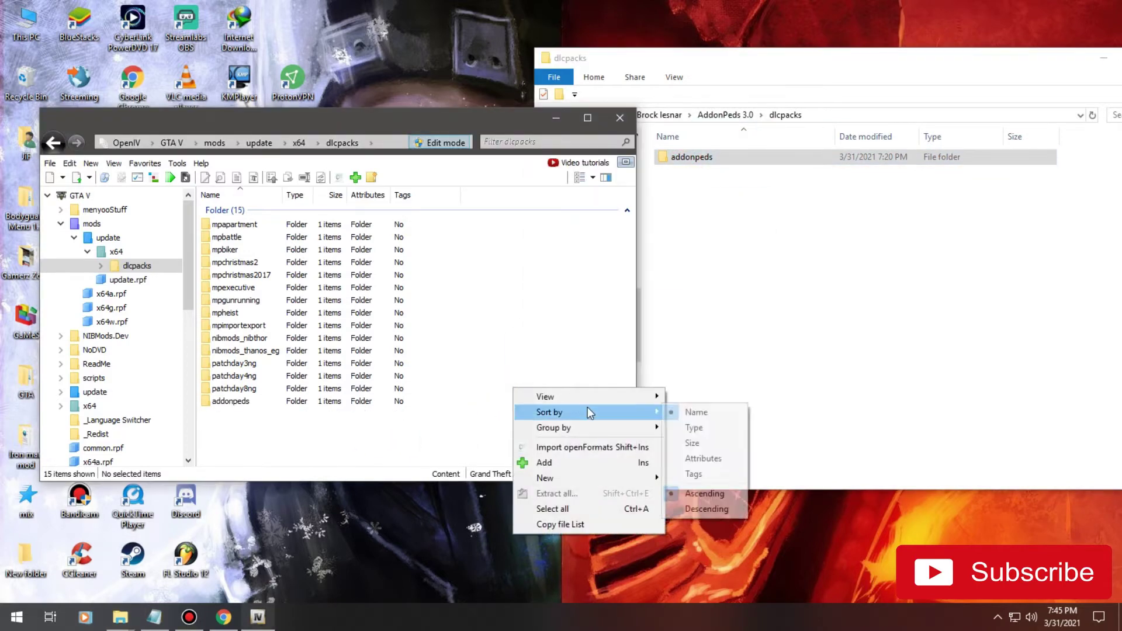
click(408, 446)
Step: Open the peds.rpf archive inside dlc.rpf in the copied addonpeds folder
click(235, 402)
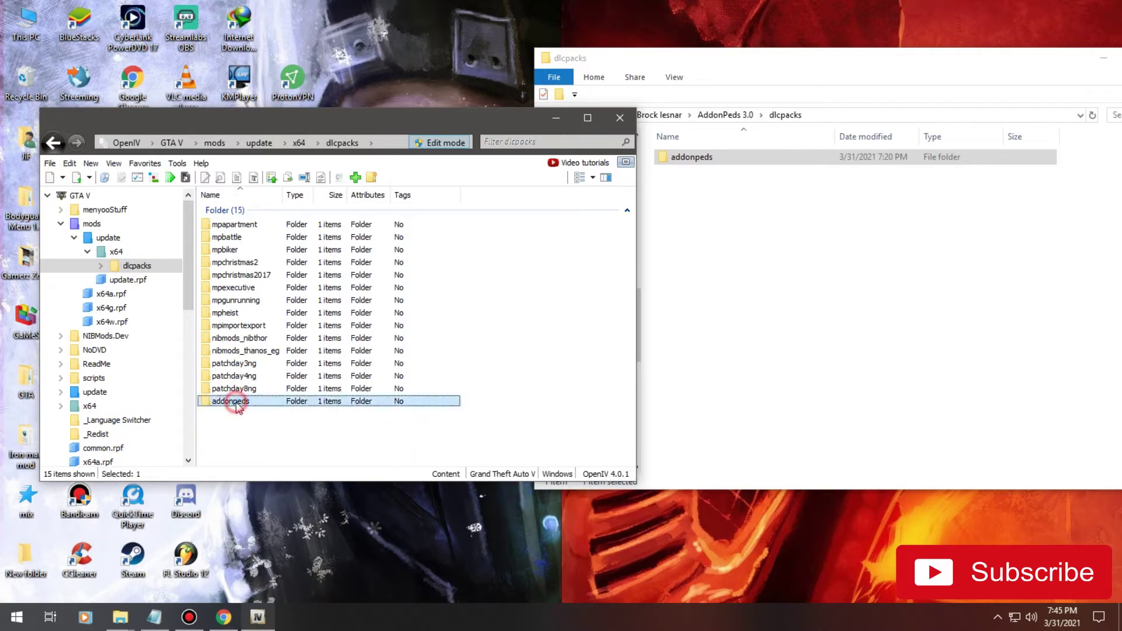
double_click(235, 401)
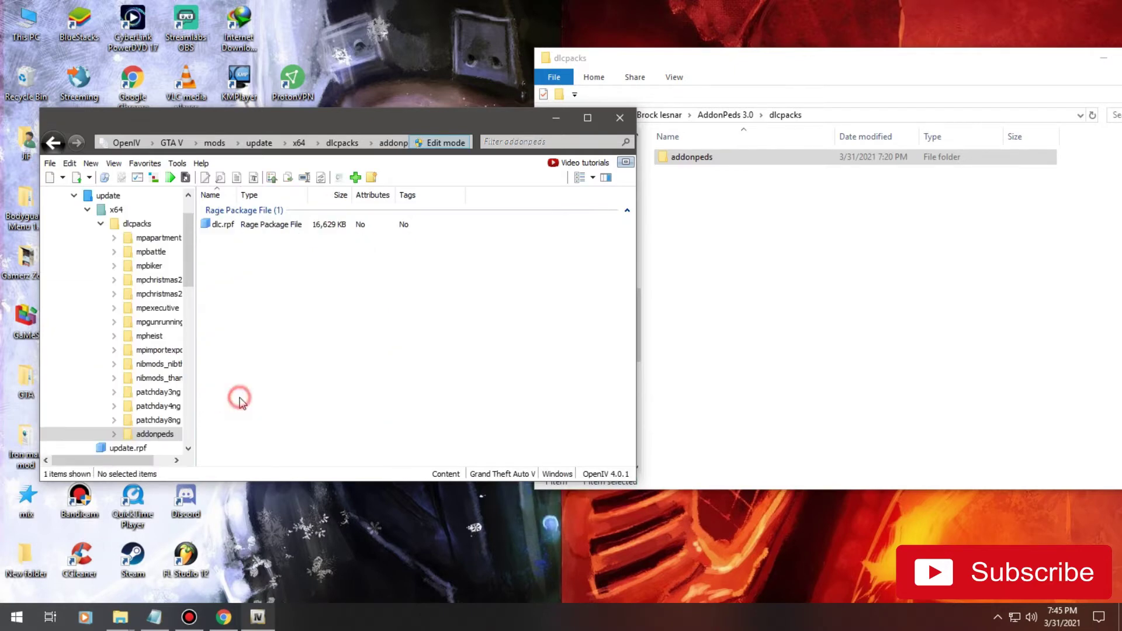
double_click(246, 225)
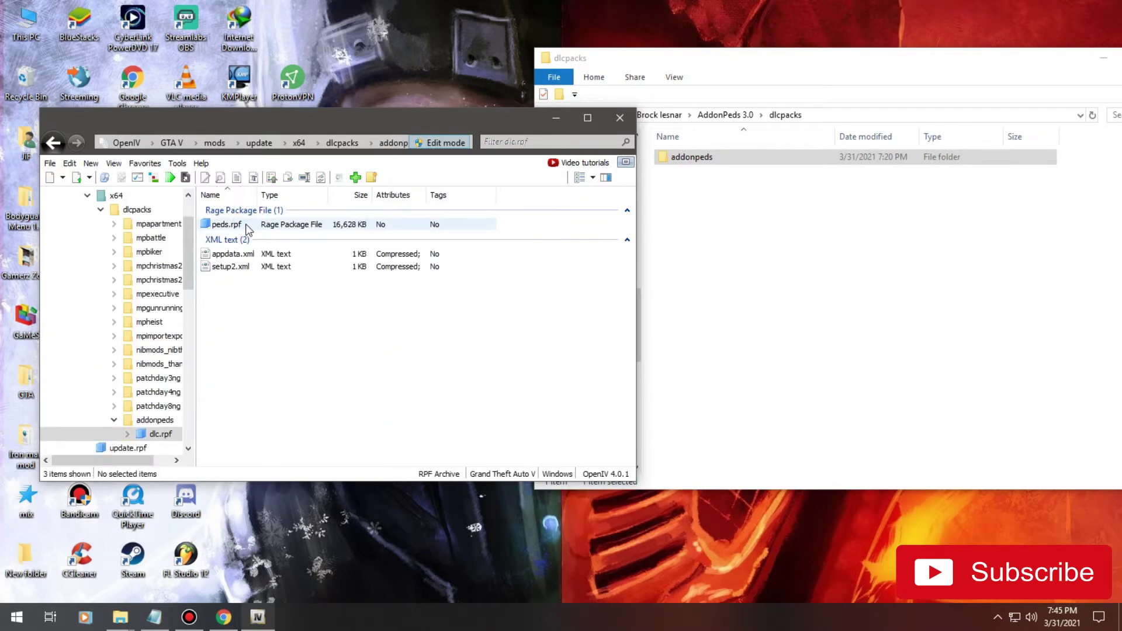
double_click(246, 225)
Step: Add the four Lesnar2k15 files (.ydd, .yft, .ymt, .ytd) from the WWE 2K15 PED folder to peds.rpf
click(868, 351)
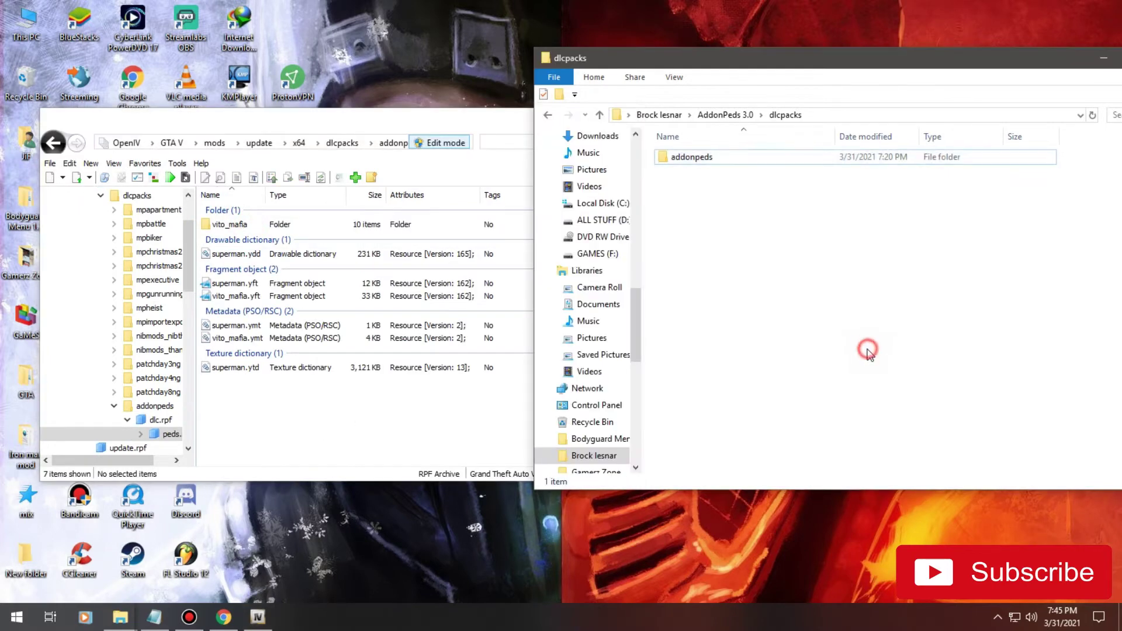
click(548, 115)
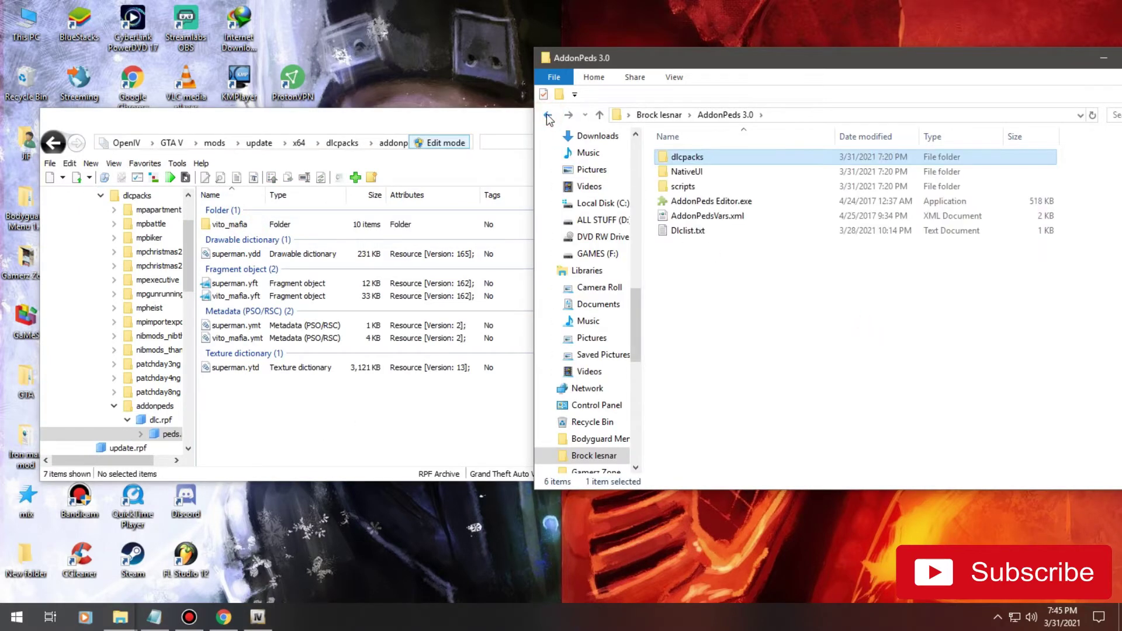
click(547, 116)
click(741, 181)
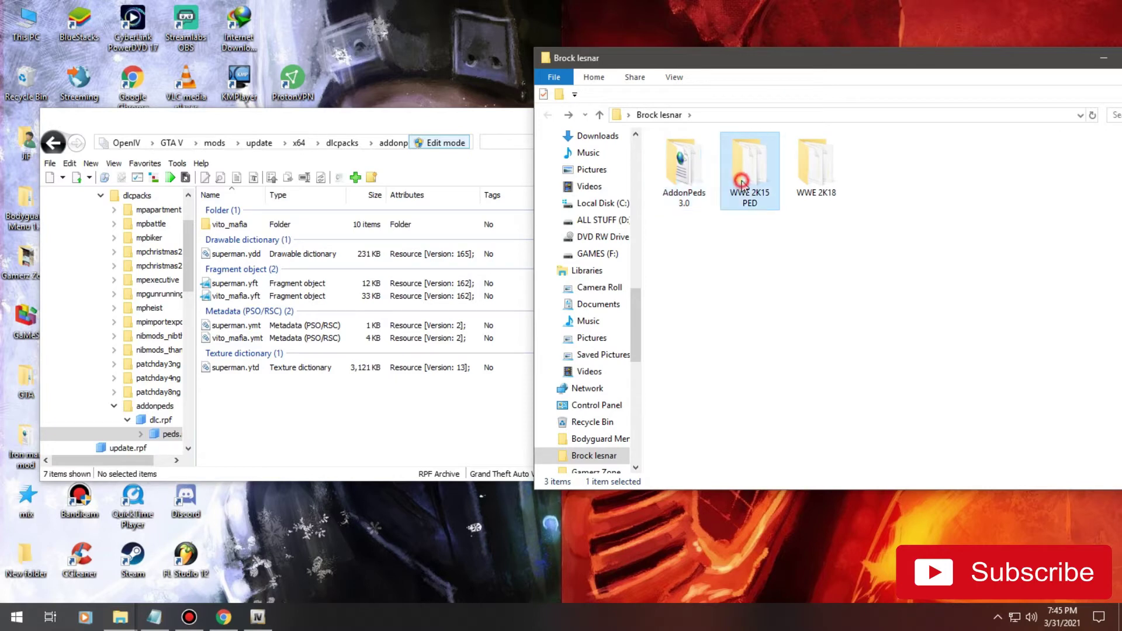
double_click(767, 164)
drag(710, 202, 327, 441)
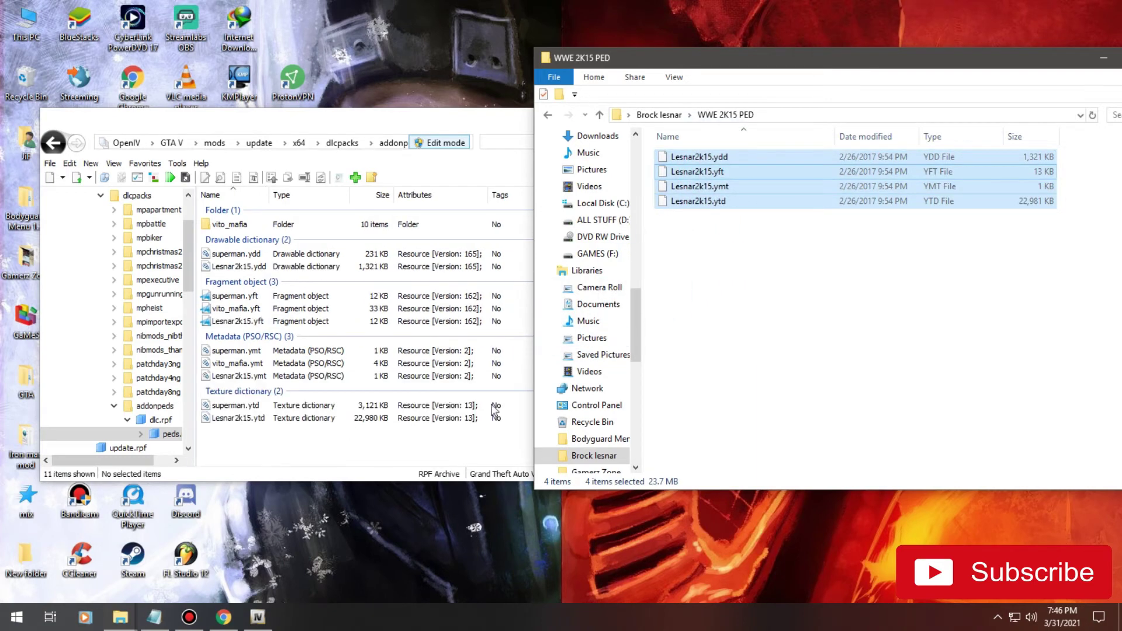
Step: Add the four Lesnar2k18 files (.ydd, .yft, .ymt, .ytd) from the WWE 2K18 folder to peds.rpf
click(548, 115)
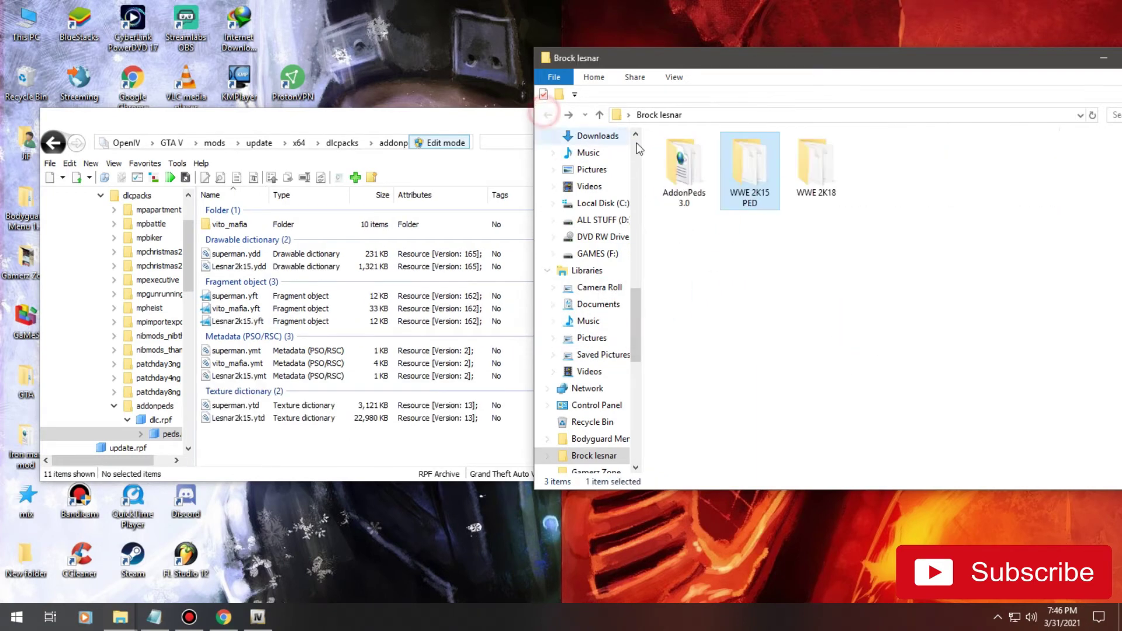
double_click(793, 184)
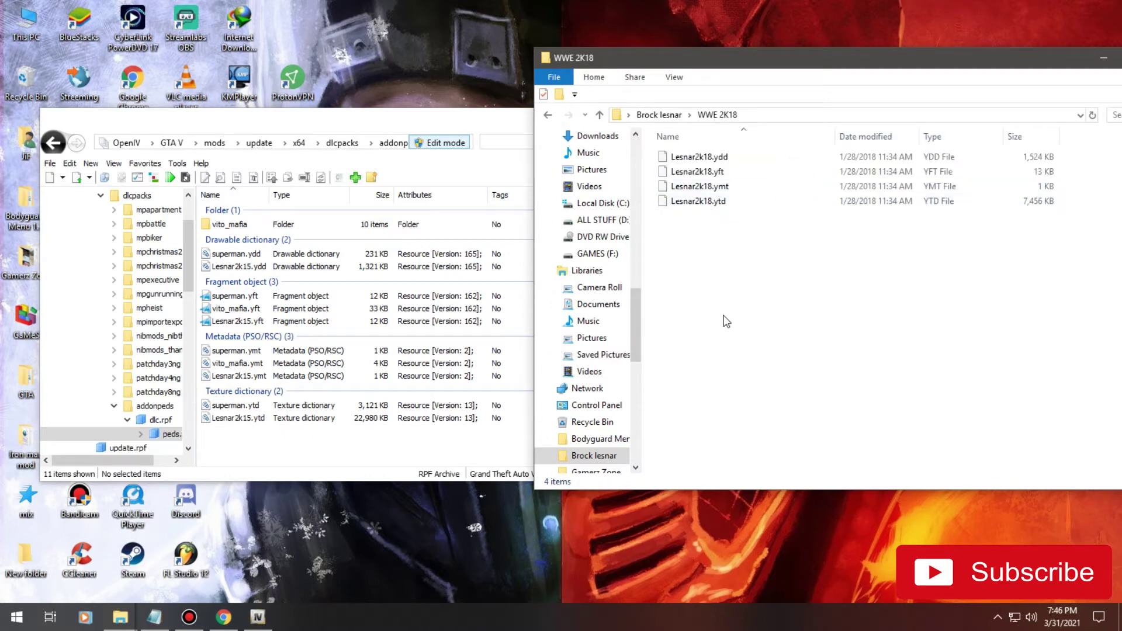
drag(727, 322, 326, 453)
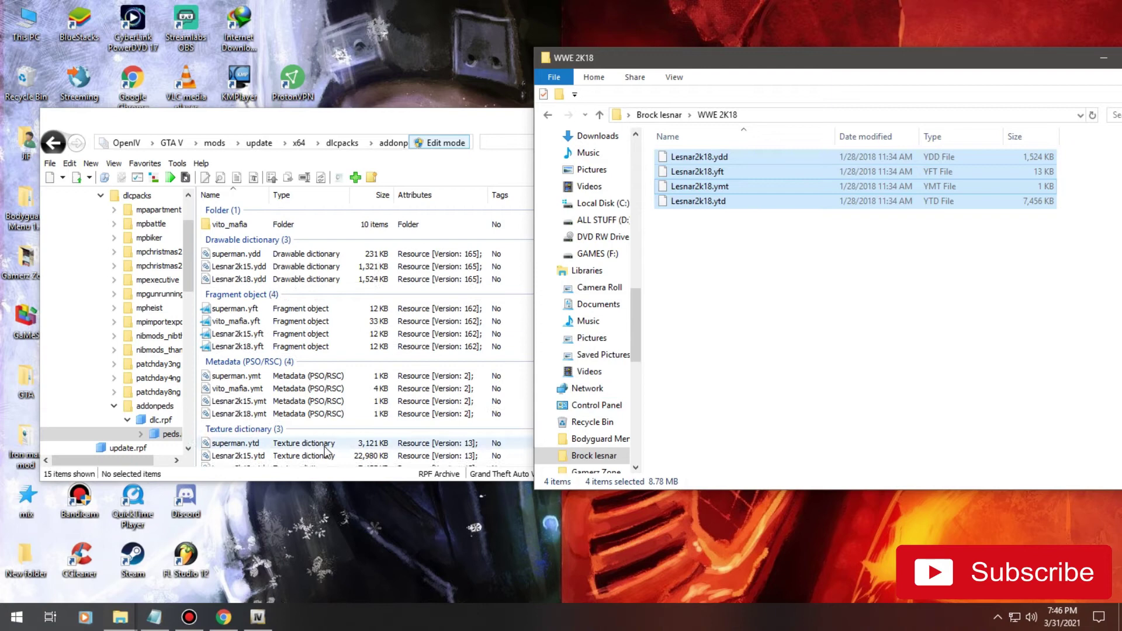
click(710, 304)
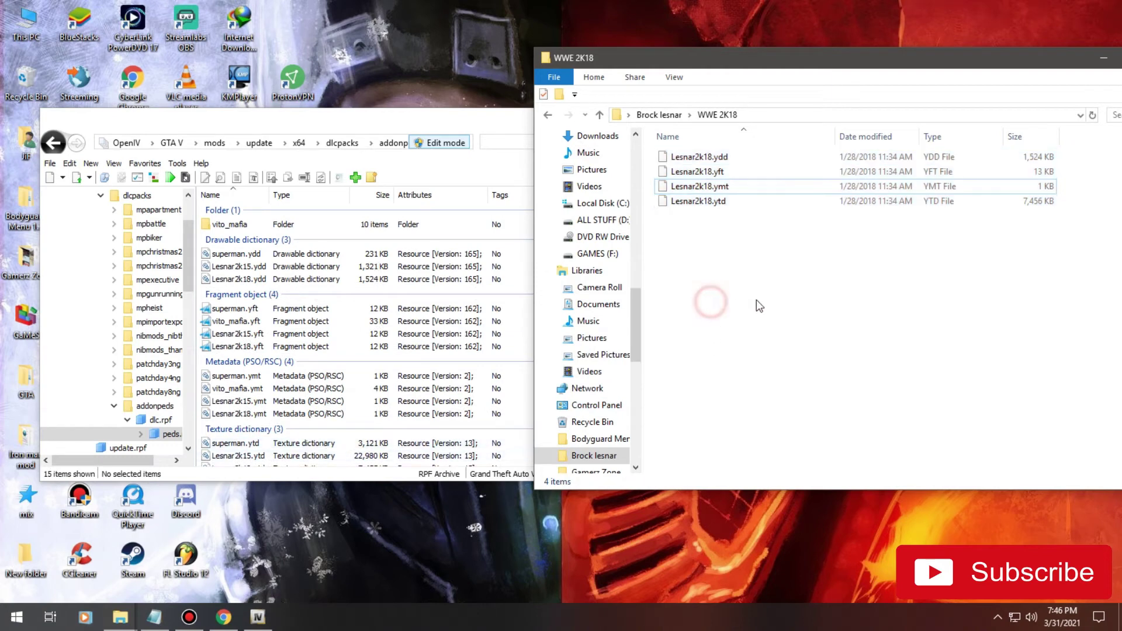
Step: Open Dlclist.txt from the AddonPeds 3.0 folder in Notepad and place its window beside OpenIV
click(546, 116)
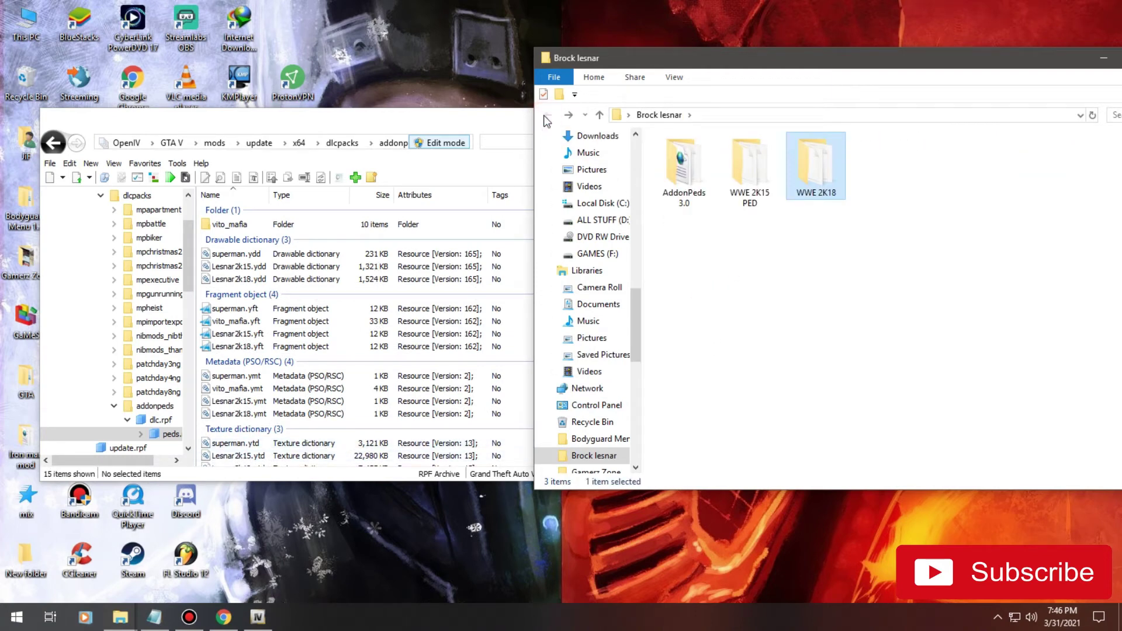
click(681, 170)
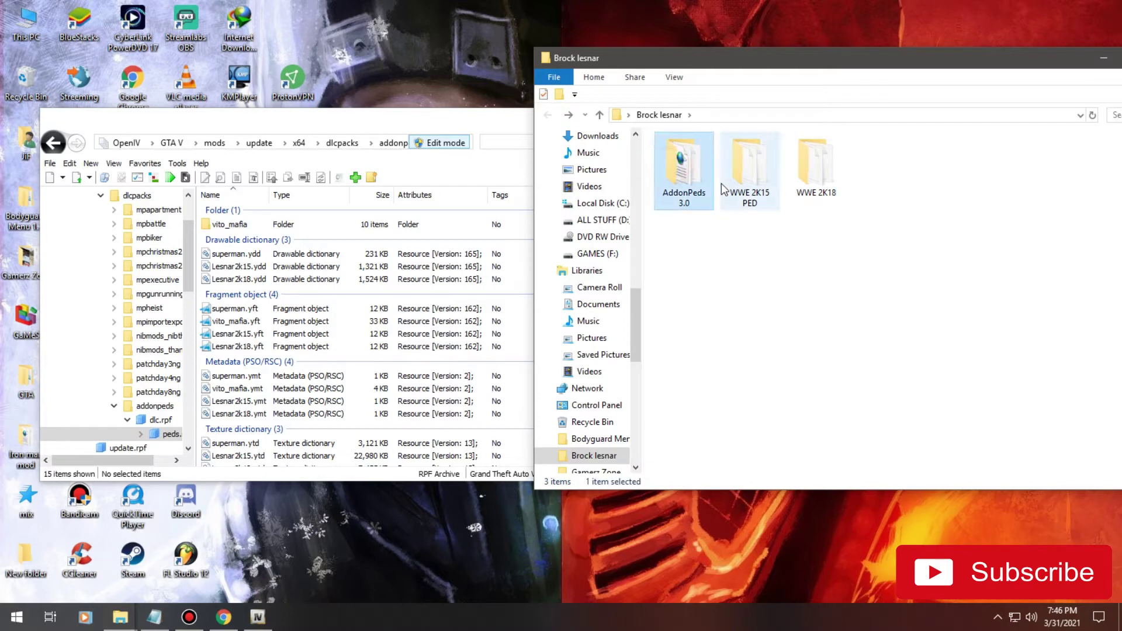
double_click(697, 166)
click(694, 232)
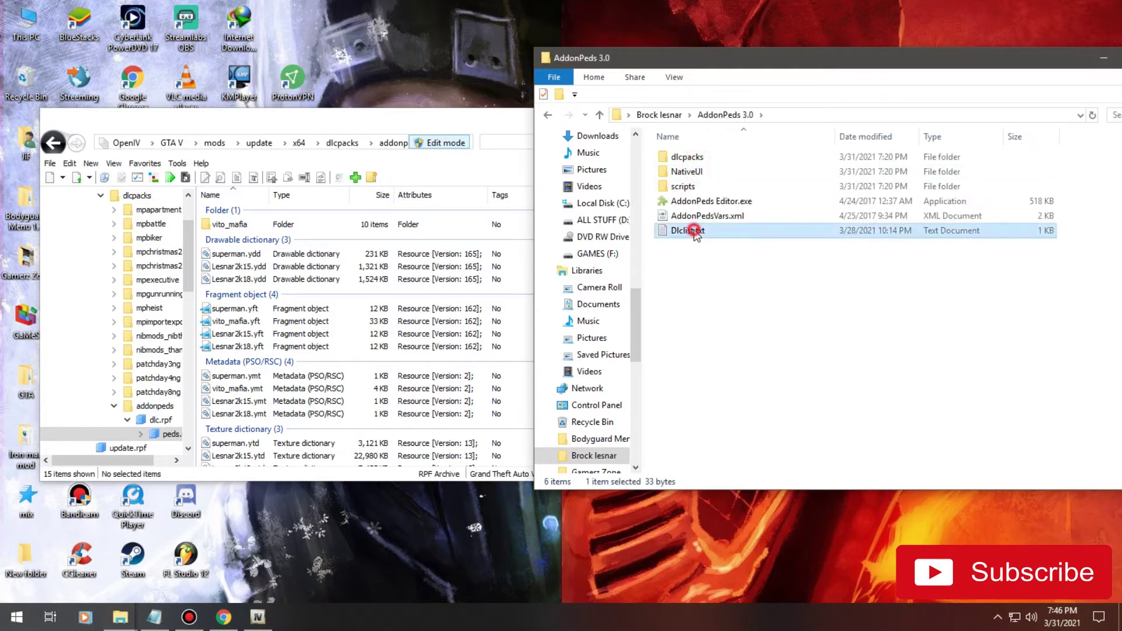
double_click(714, 231)
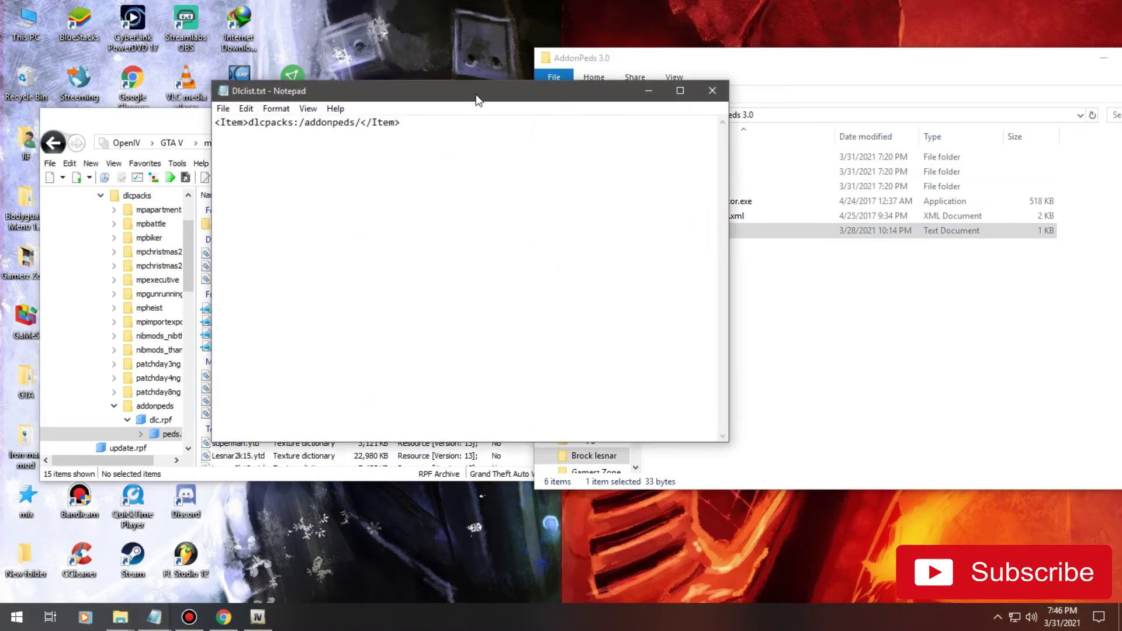
drag(476, 99, 841, 115)
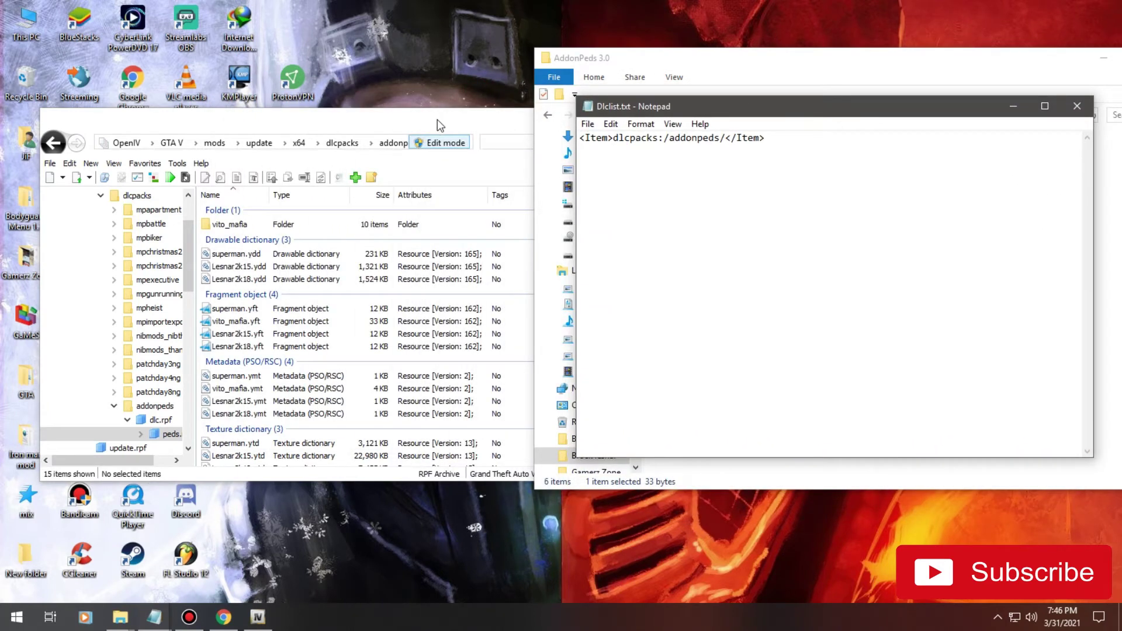
Step: Return to the GTA V root folder in OpenIV and open the update folder inside mods
click(438, 120)
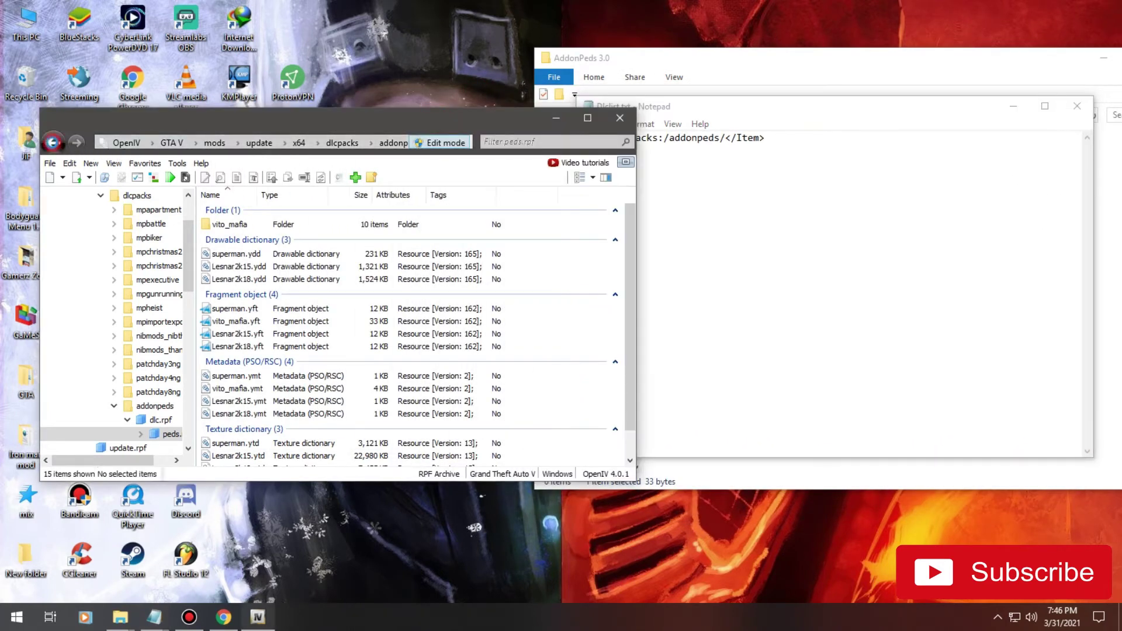
click(52, 143)
click(52, 143)
click(52, 142)
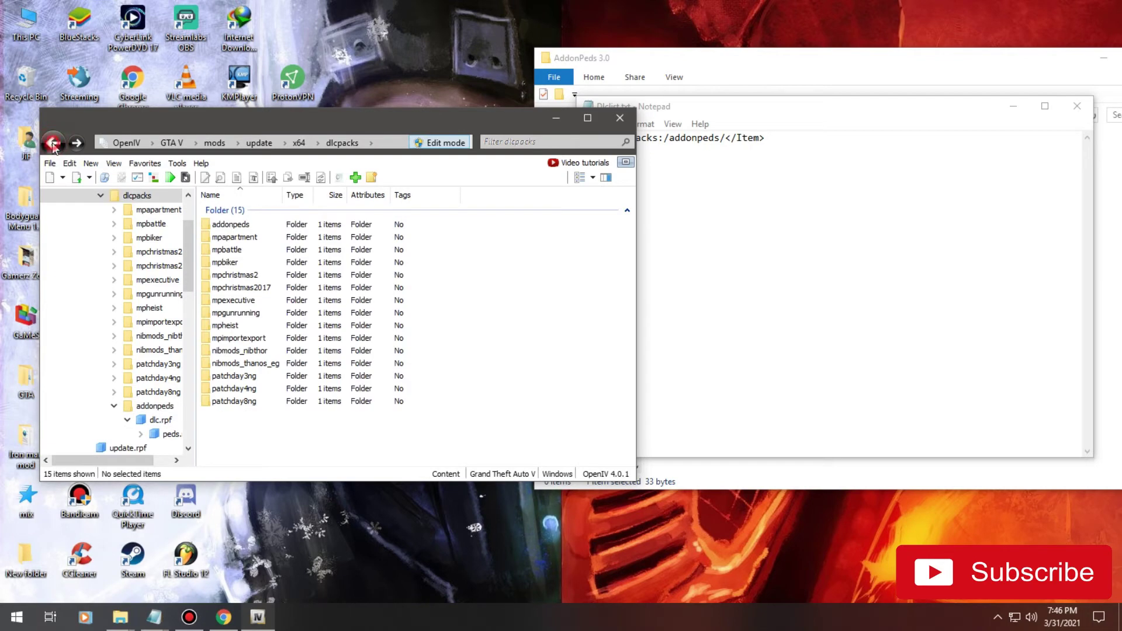
click(53, 146)
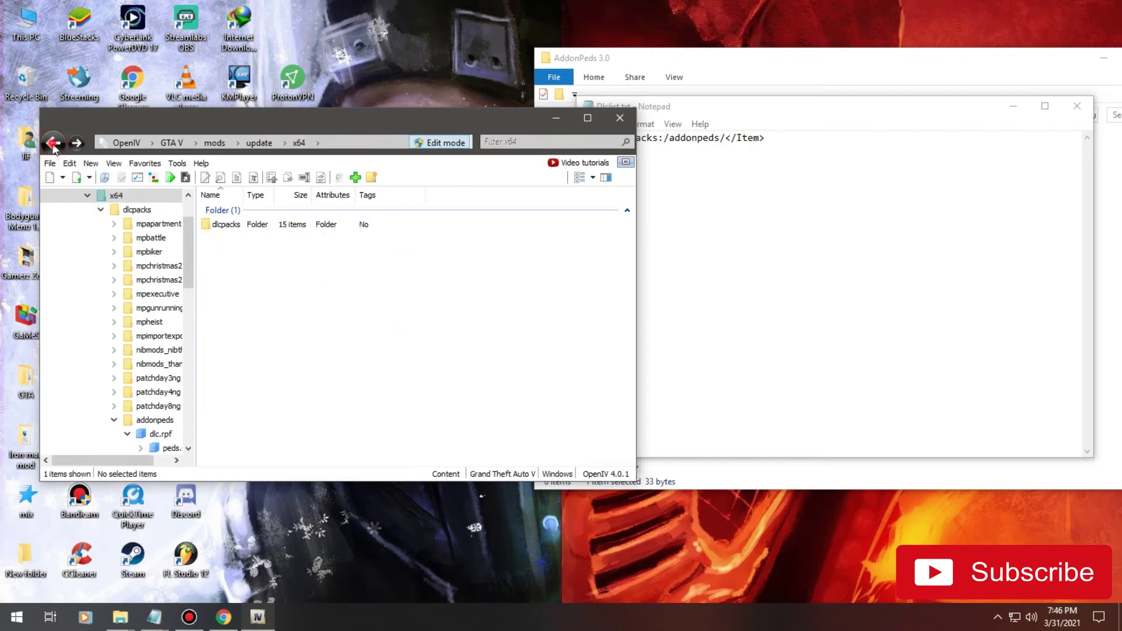
click(53, 145)
click(171, 143)
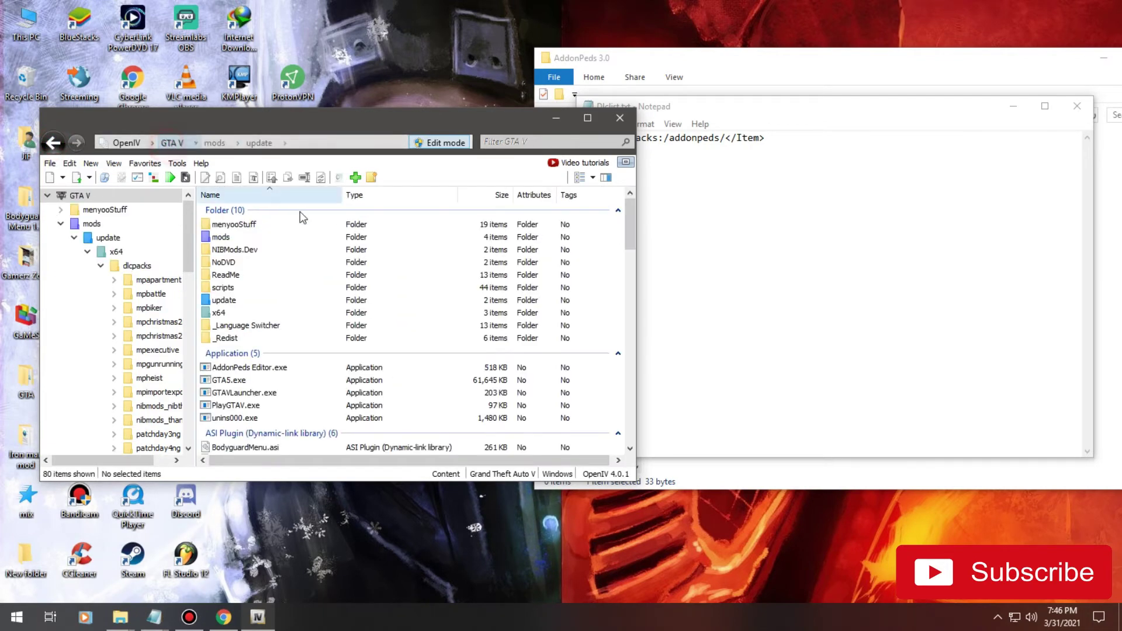
click(210, 238)
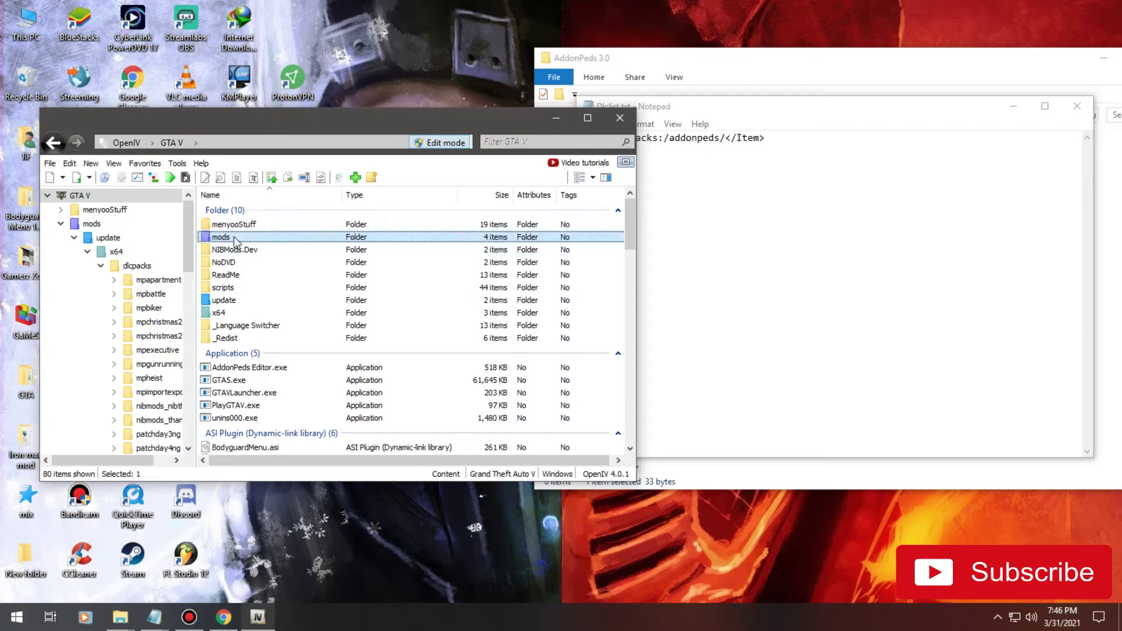
double_click(233, 236)
double_click(240, 224)
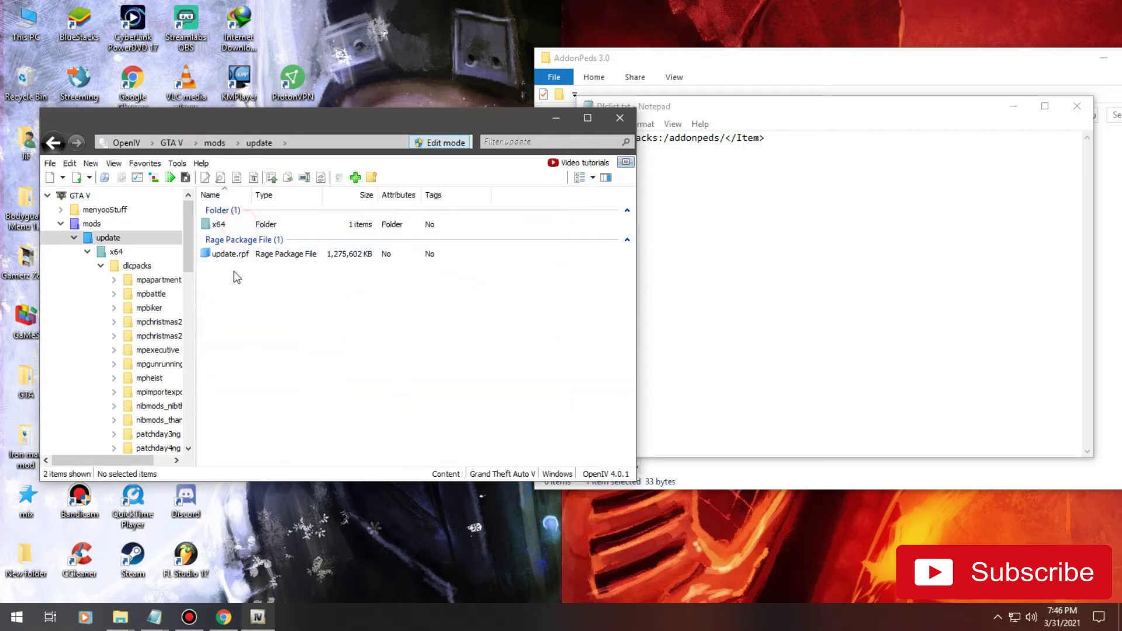
Step: Open the data folder under common inside the update.rpf archive
double_click(228, 255)
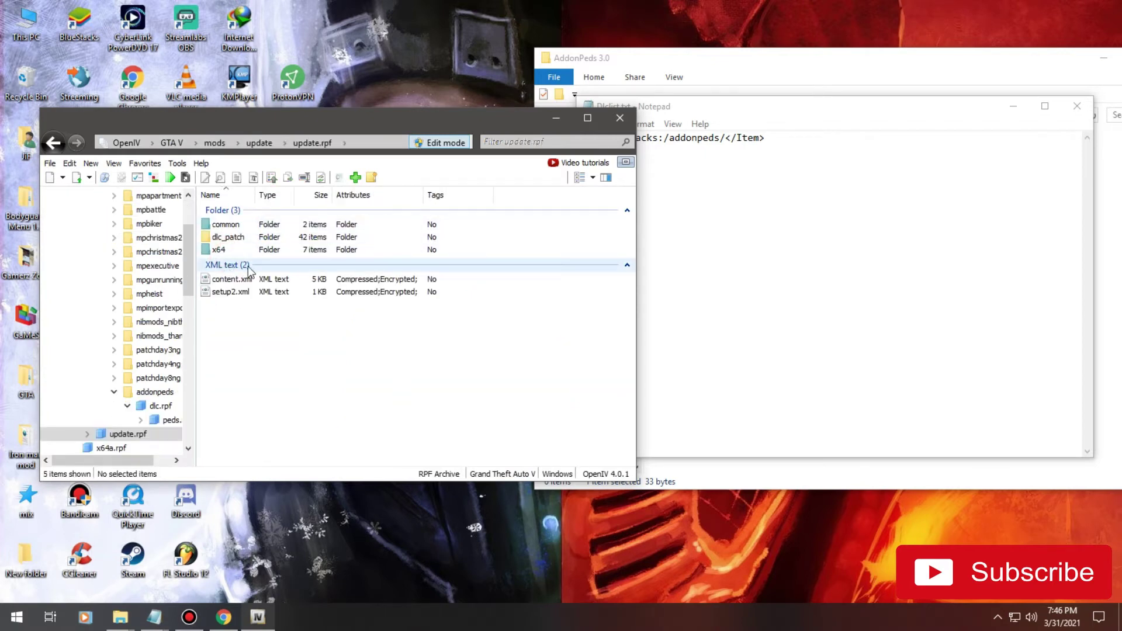
double_click(225, 225)
click(221, 226)
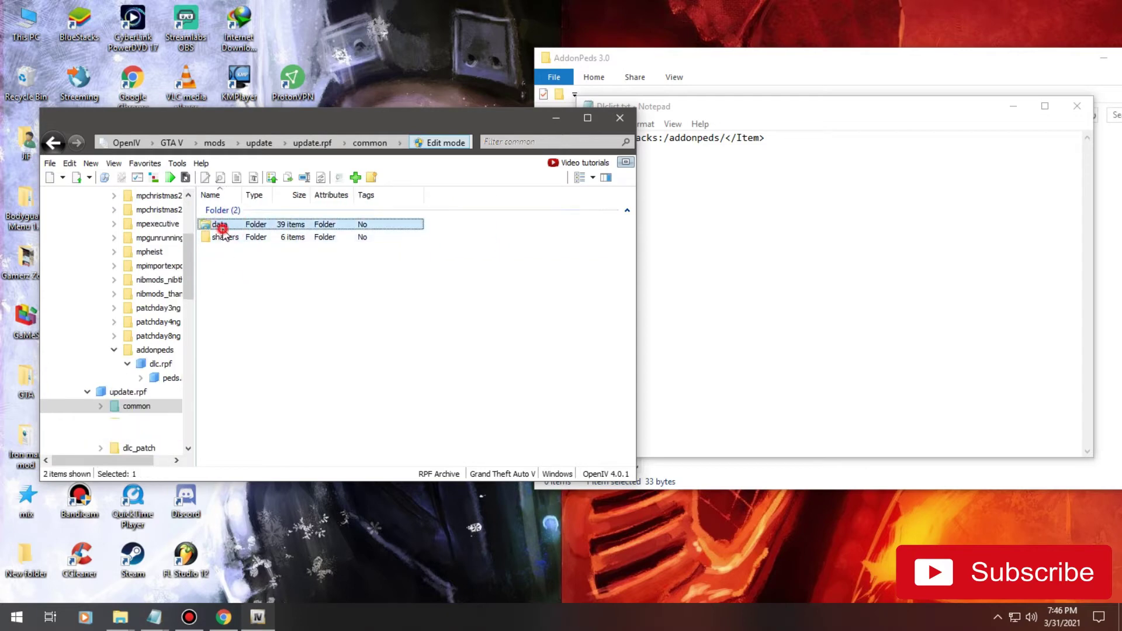
double_click(221, 226)
Step: Locate dlclist.xml in the data folder and open it for editing
click(234, 409)
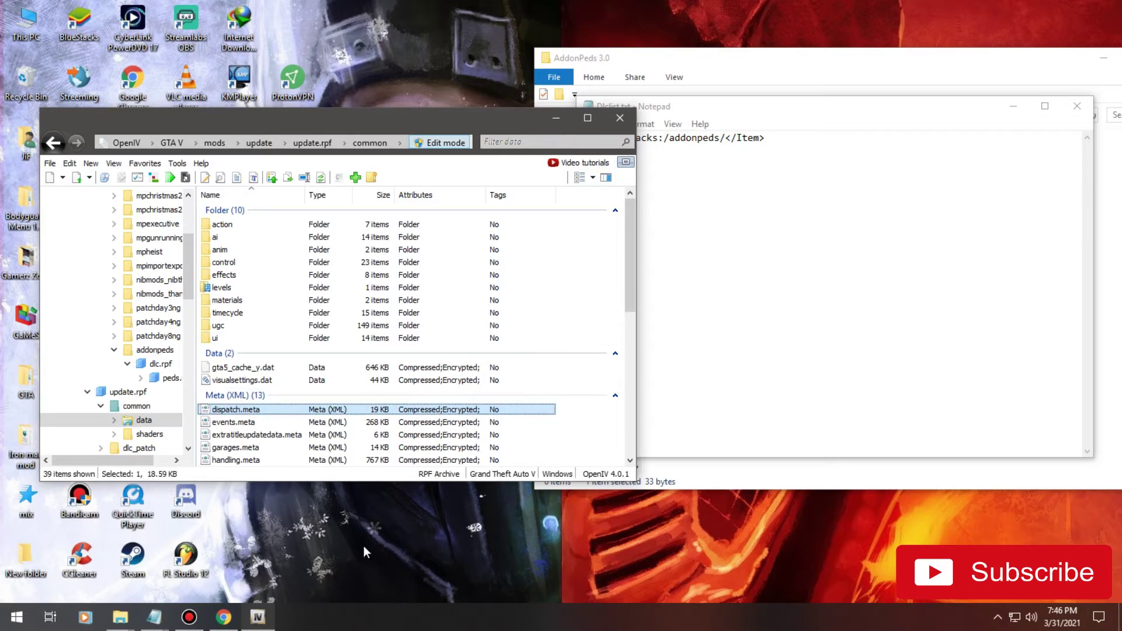
text(dlclist)
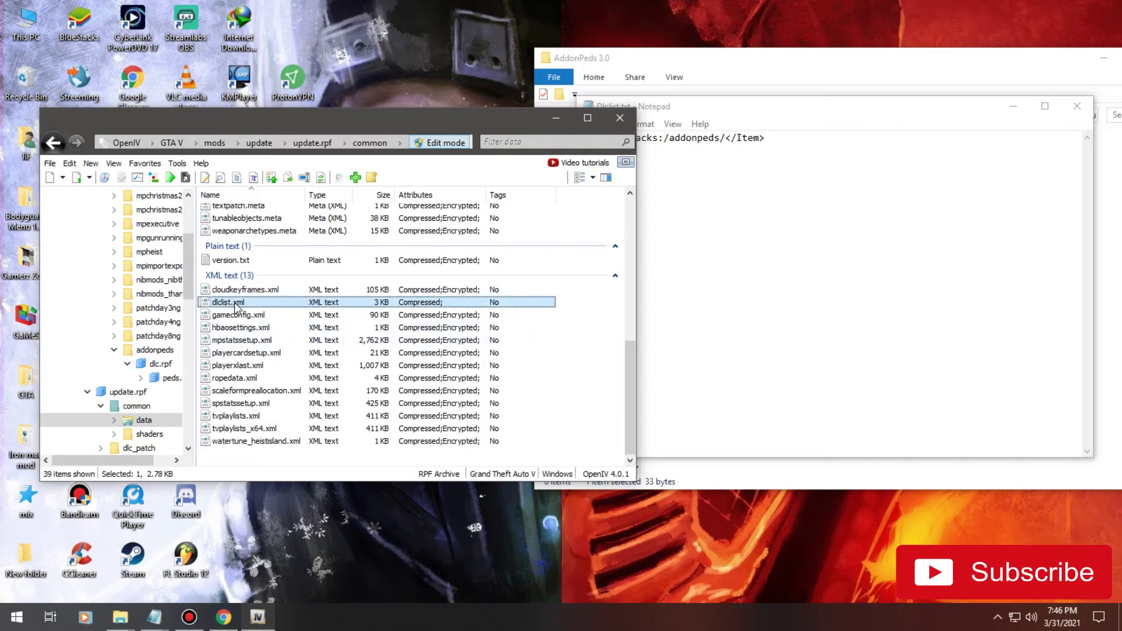
click(267, 306)
right_click(266, 307)
click(296, 327)
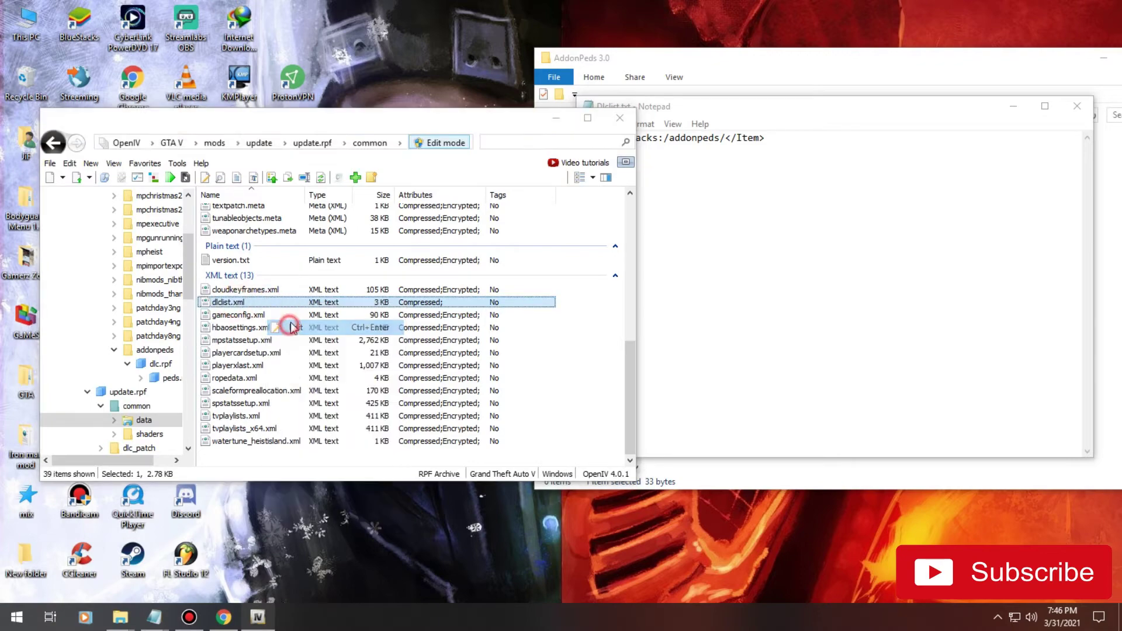
Step: Insert a blank line below the dlcpacks:/patchday5ng/ entry in dlclist.xml
scroll(200, 374, down, 2)
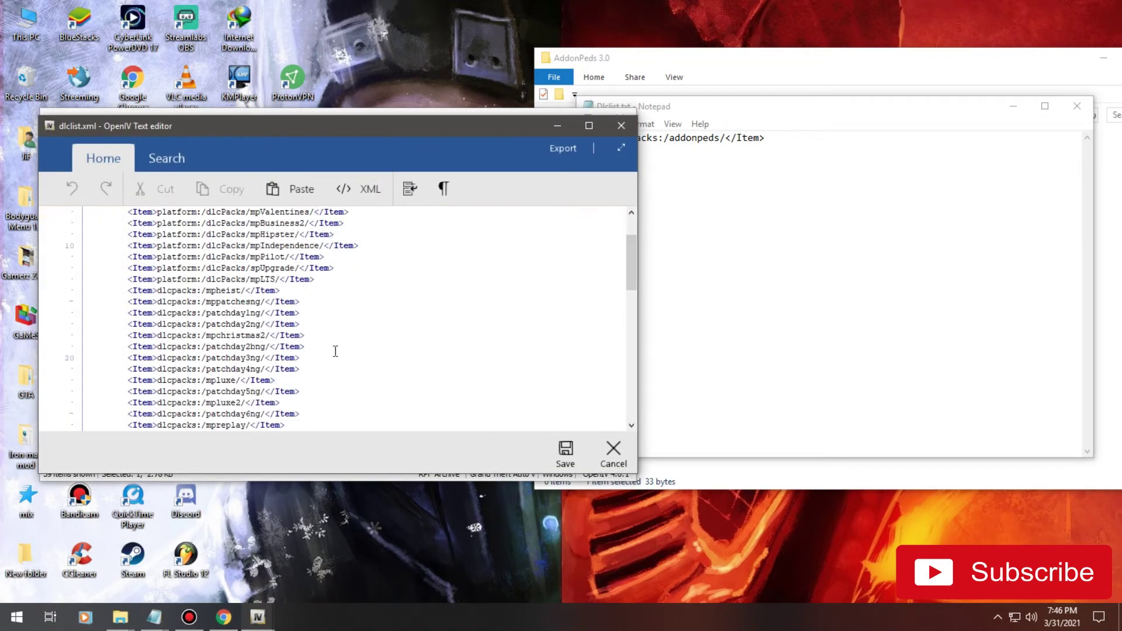
scroll(336, 341, down, 1)
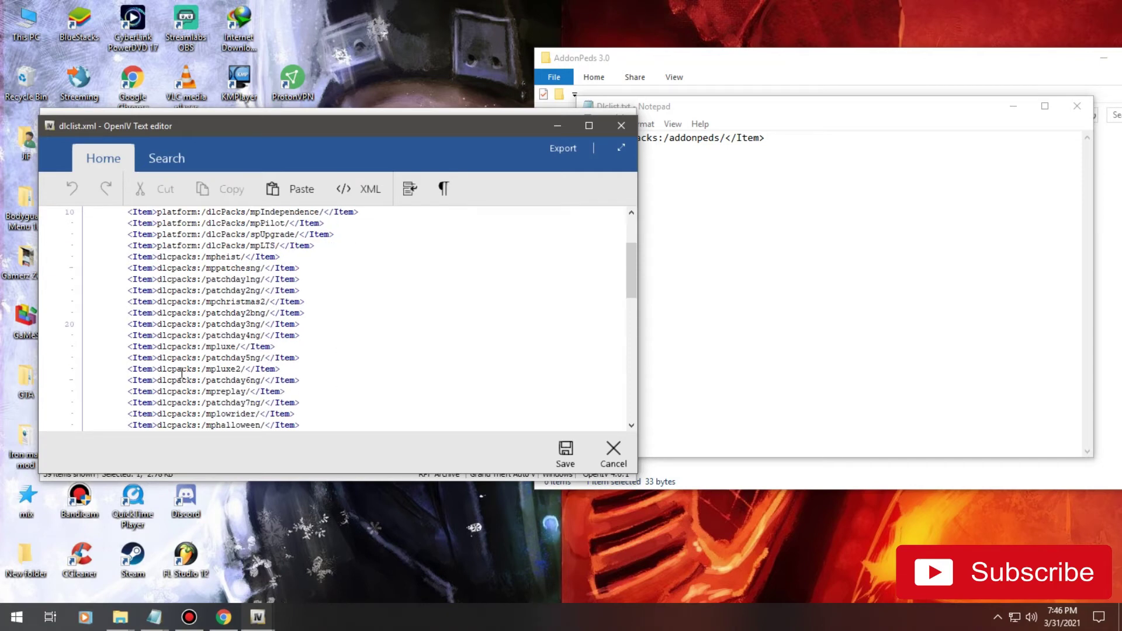
click(303, 358)
key(Return)
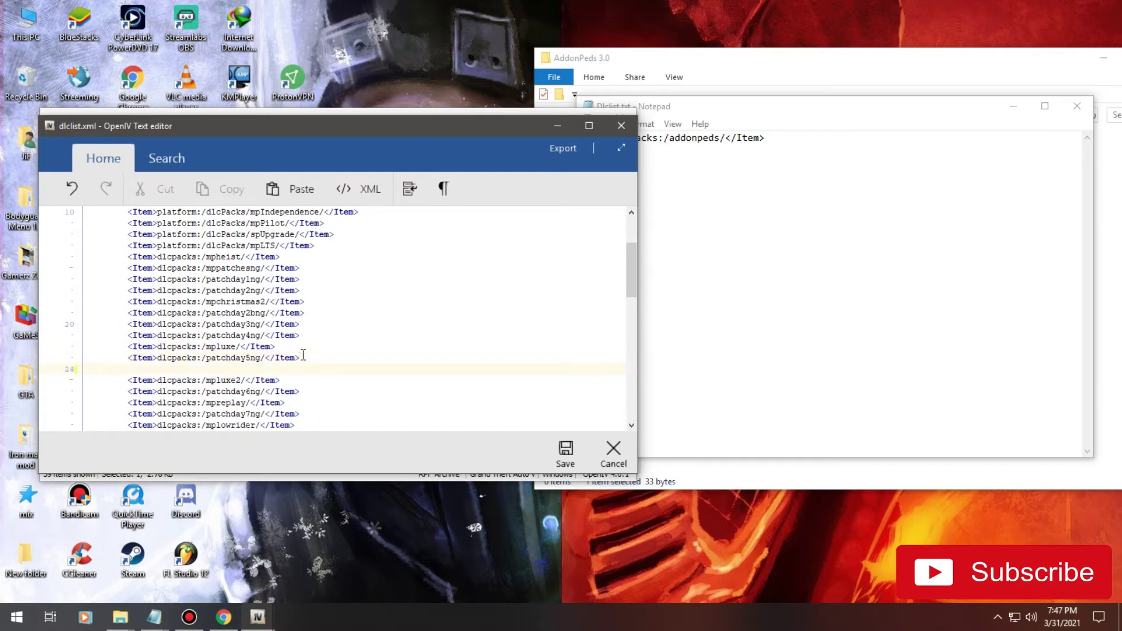
Step: Copy the line <Item>dlcpacks:/addonpeds/</Item> from Dlclist.txt into the blank line and save dlclist.xml
click(666, 282)
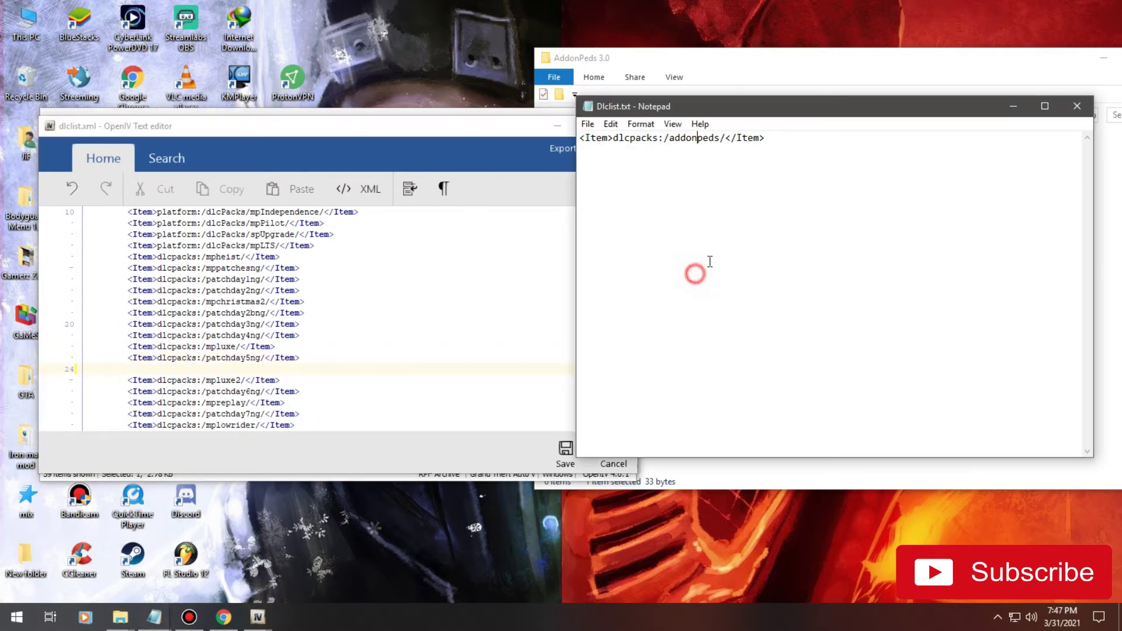
drag(771, 139, 581, 141)
right_click(605, 139)
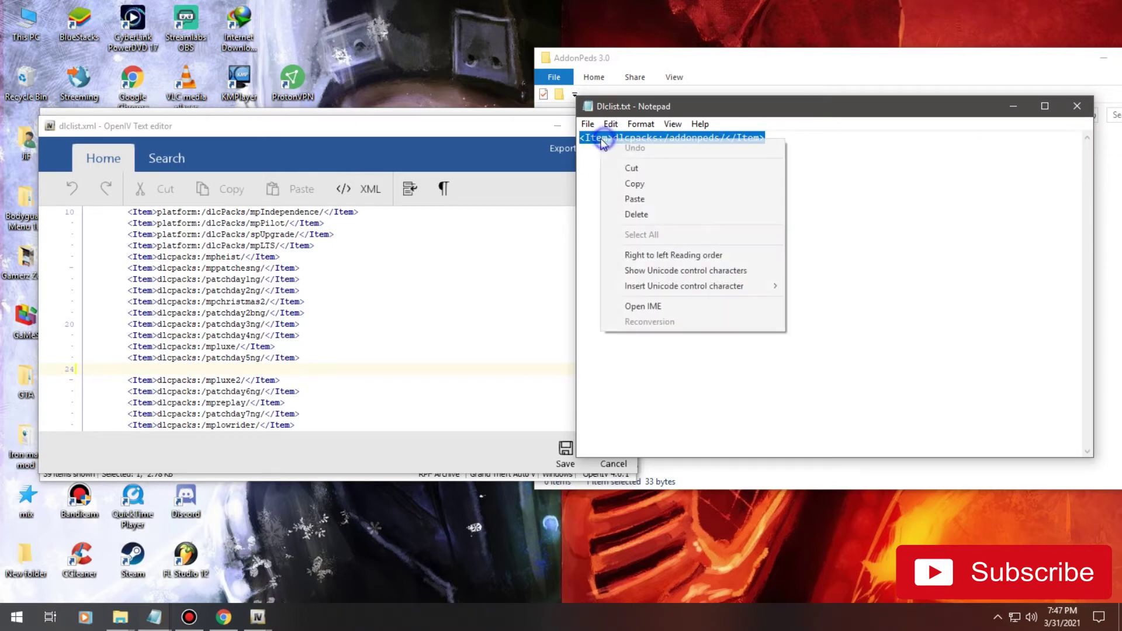
click(632, 187)
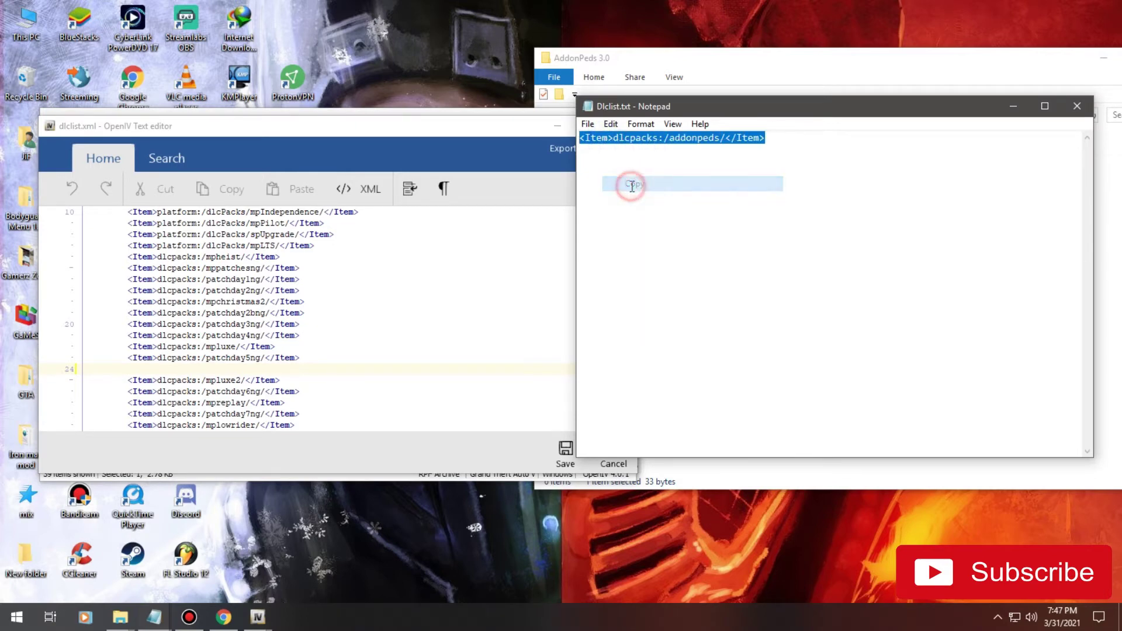
right_click(130, 370)
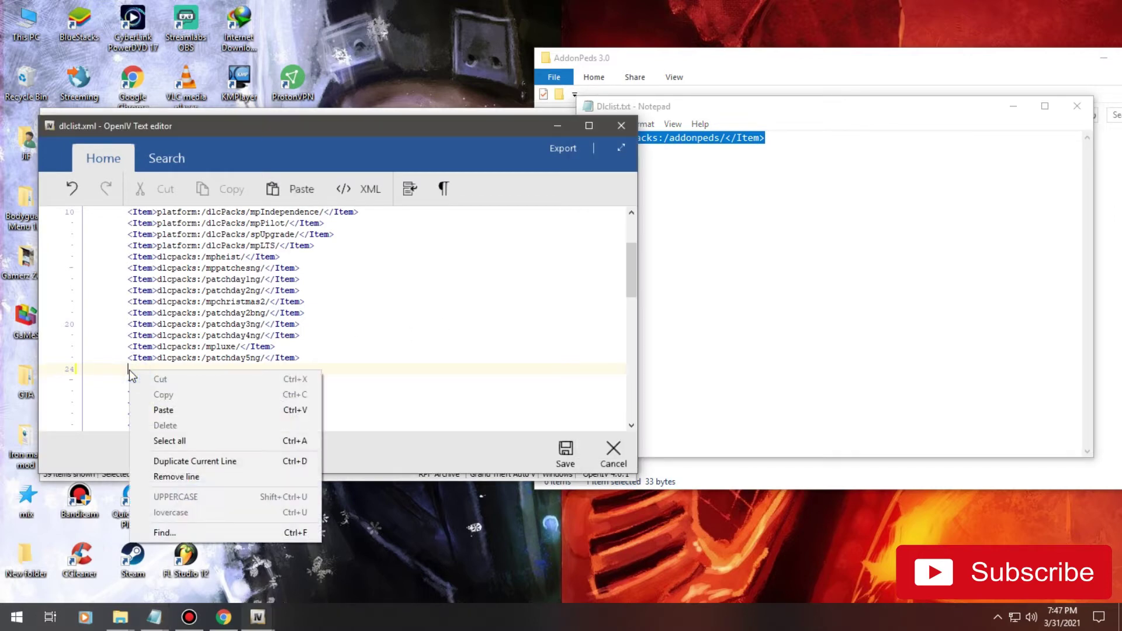
click(157, 410)
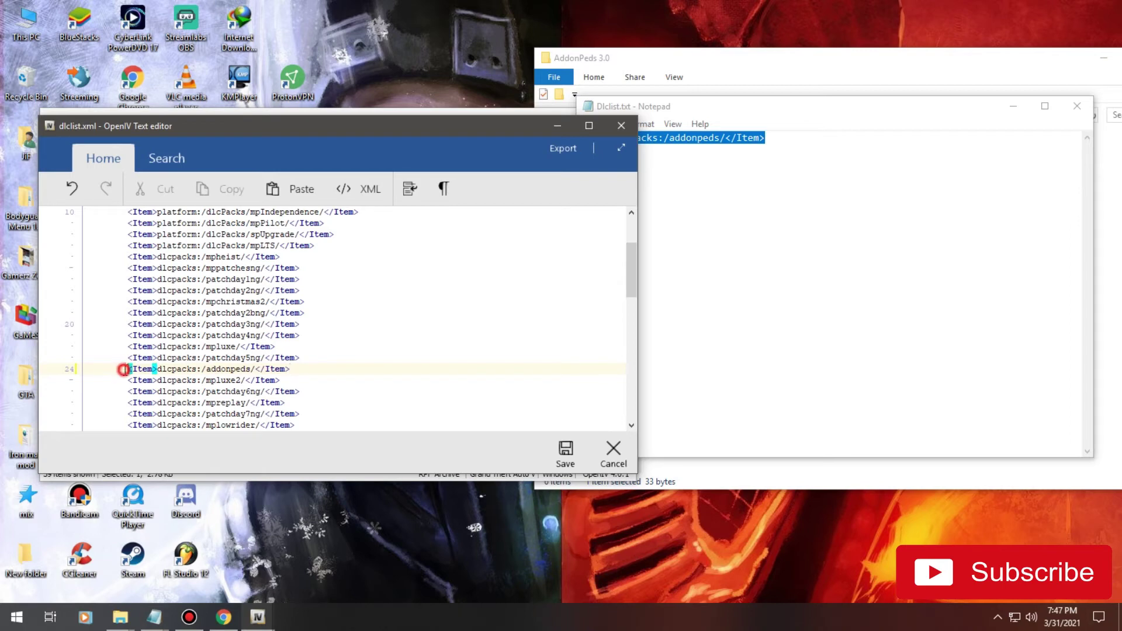
drag(127, 370, 296, 372)
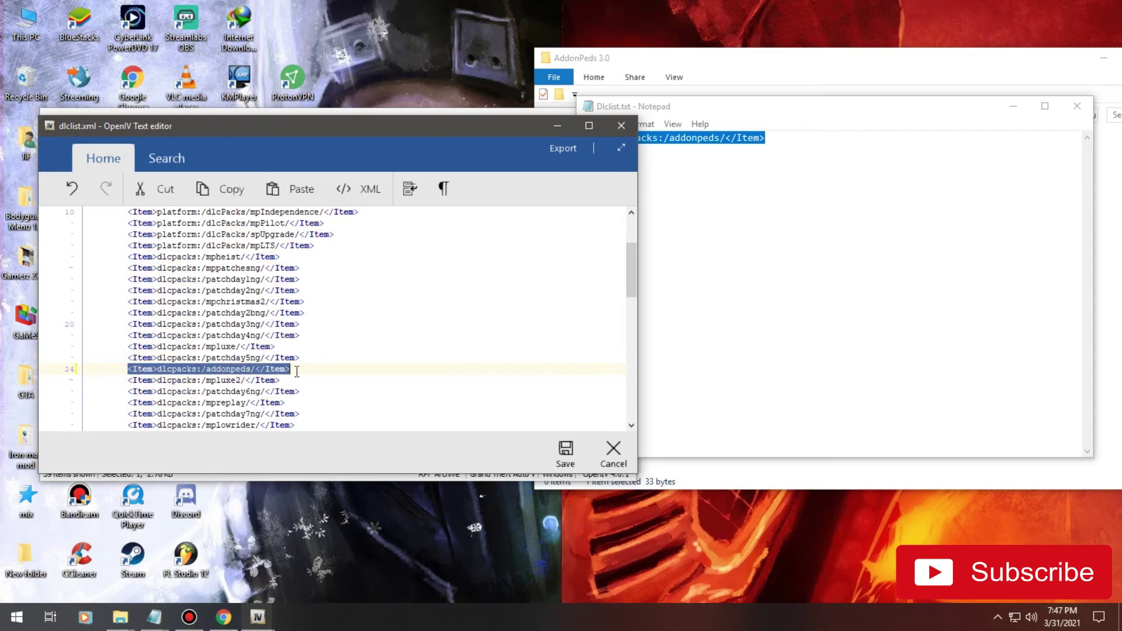
click(310, 372)
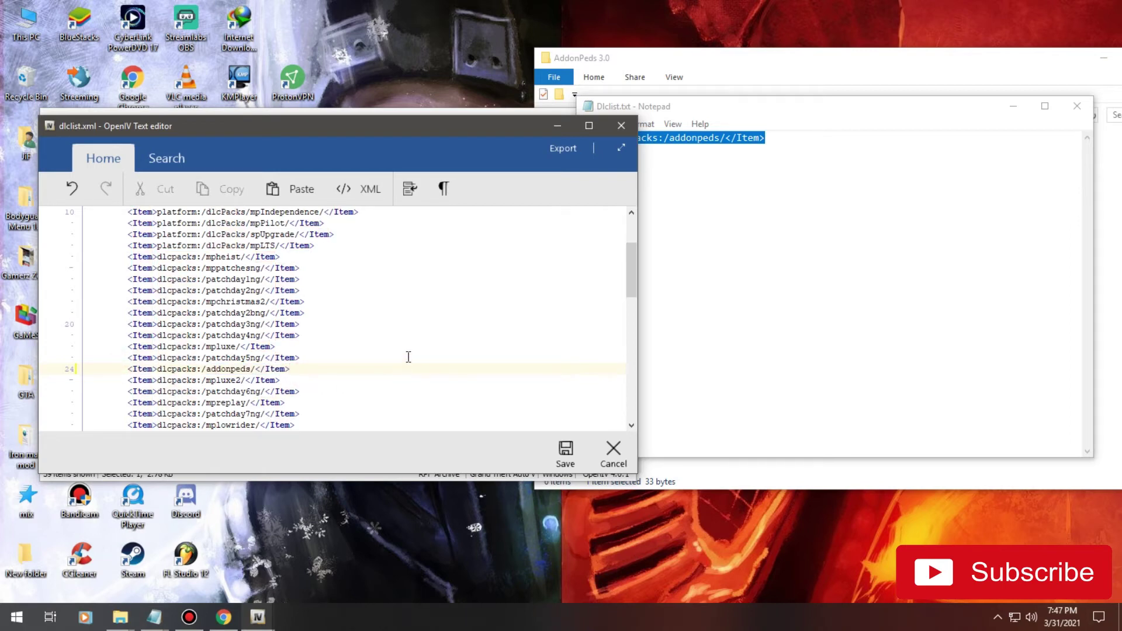
click(570, 452)
Step: Close the Dlclist.txt Notepad window, OpenIV and the AddonPeds 3.0 folder window
click(719, 266)
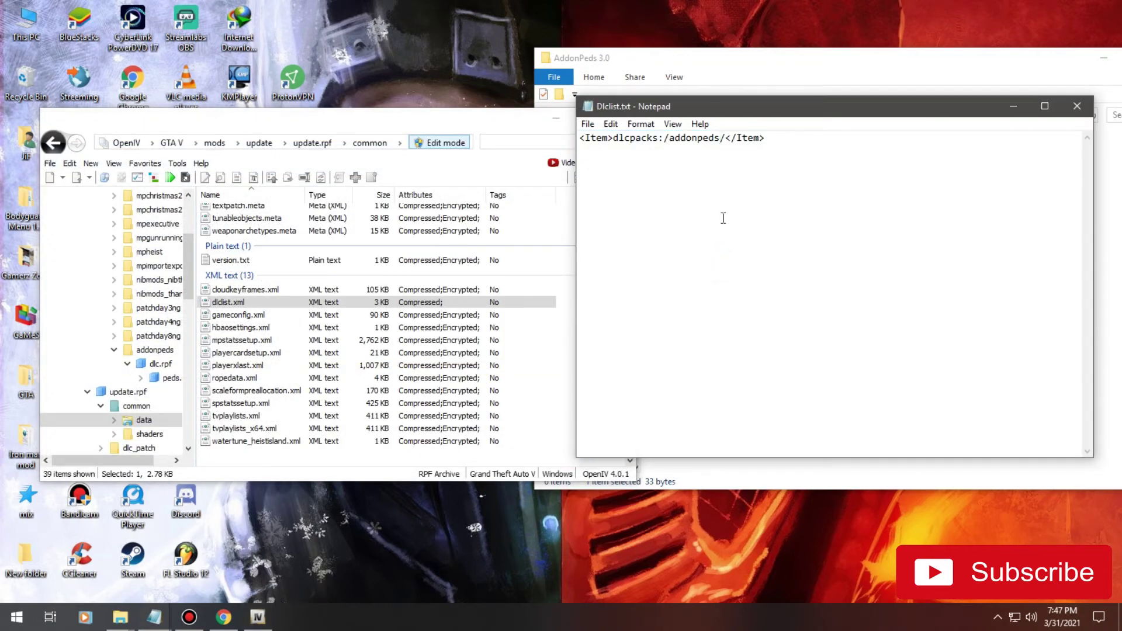
drag(710, 111, 688, 126)
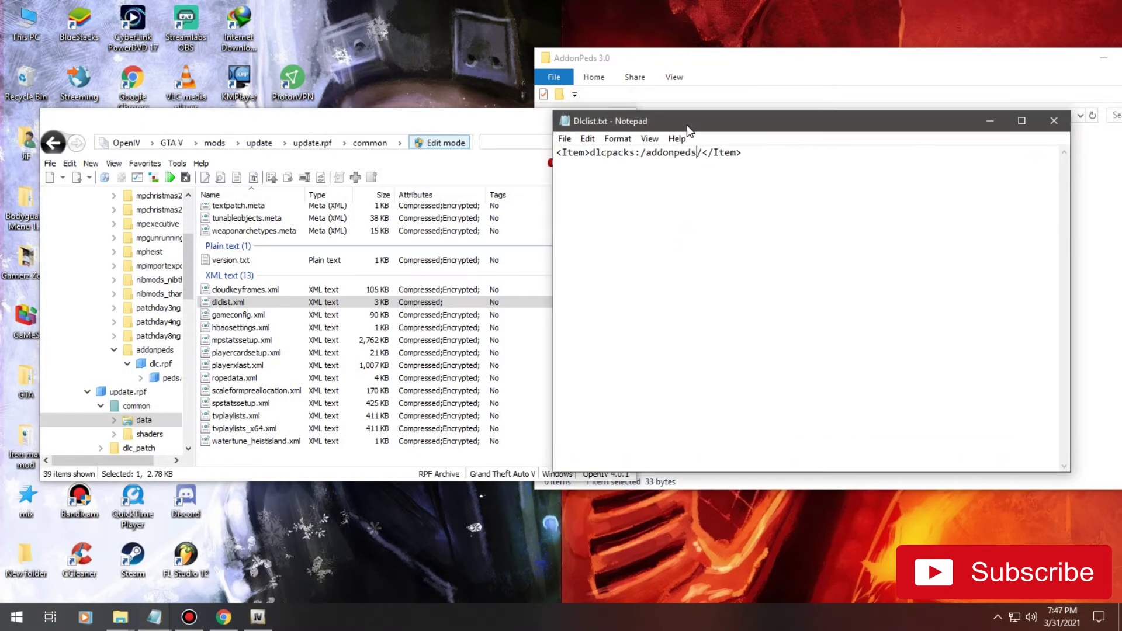
click(1054, 121)
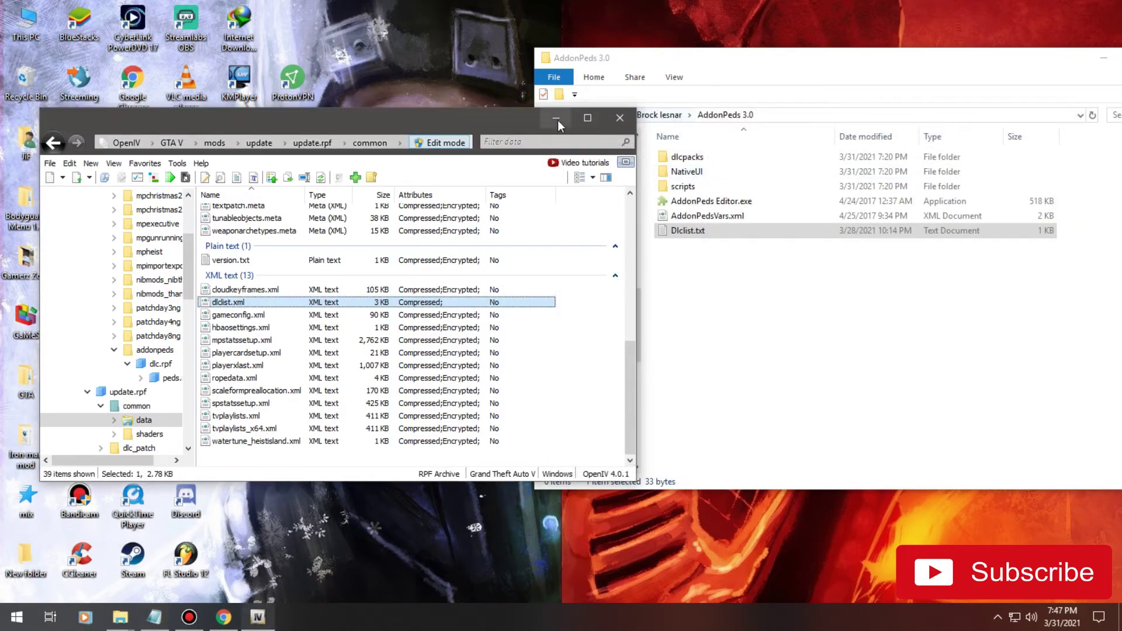
click(503, 123)
drag(502, 123, 478, 116)
click(595, 111)
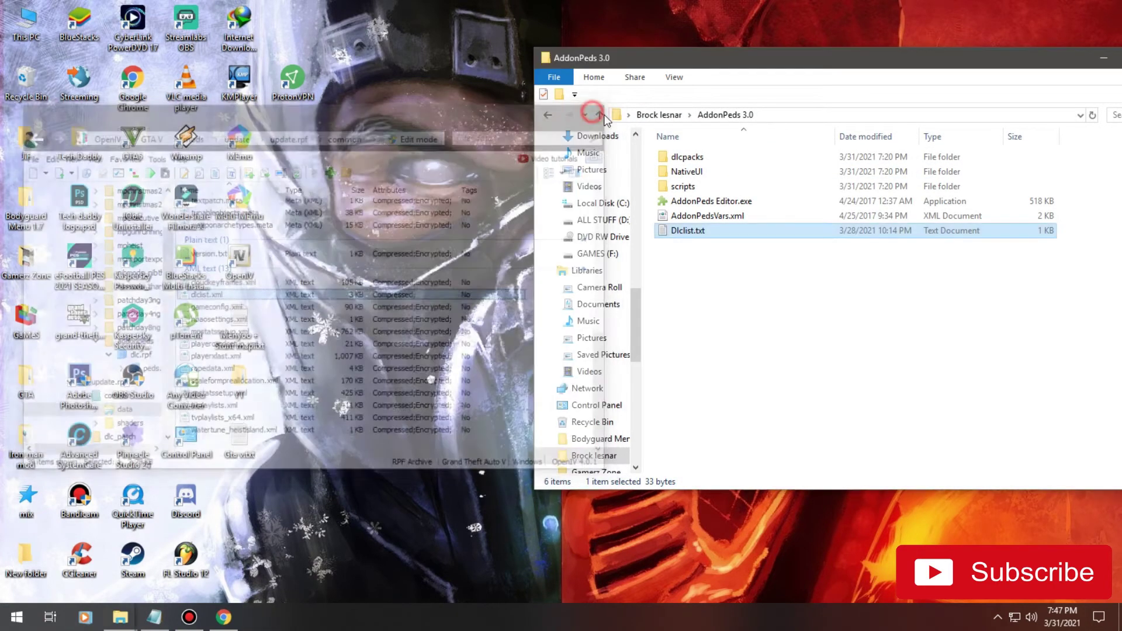
click(744, 286)
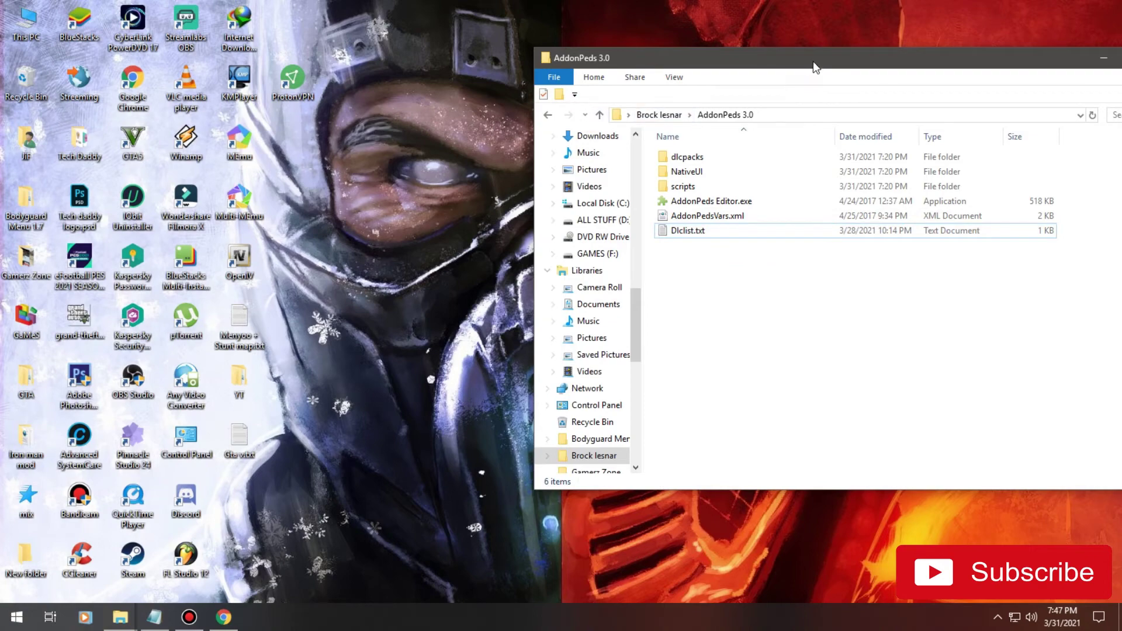
drag(823, 66, 679, 56)
click(1024, 47)
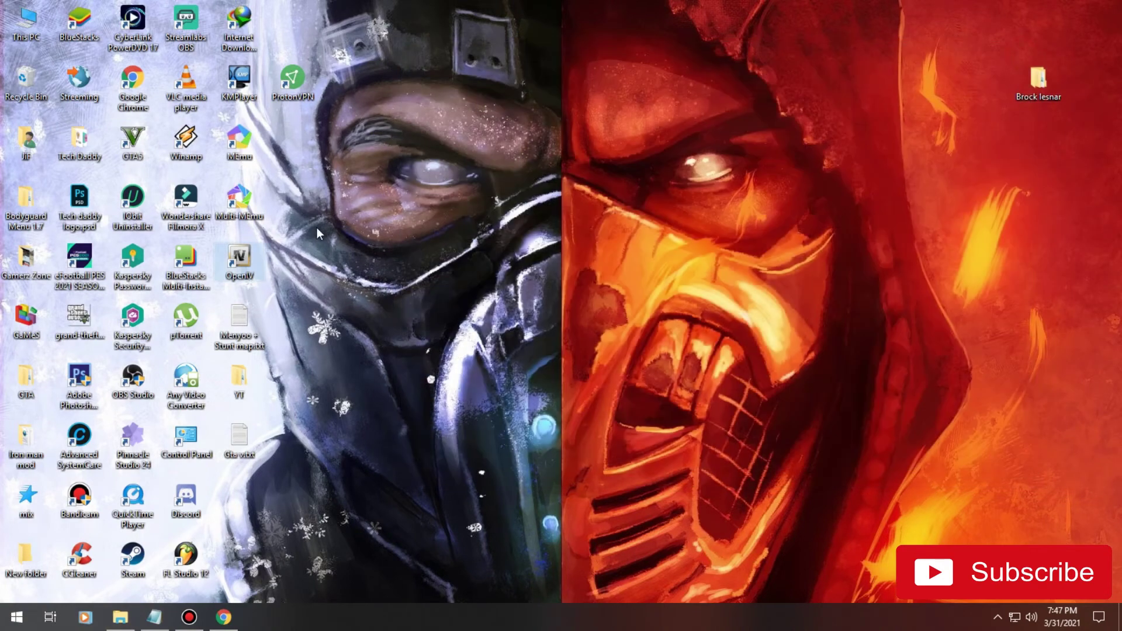
Step: Open the file location of the GTA5 desktop shortcut and run AddonPeds Editor.exe as administrator
right_click(129, 131)
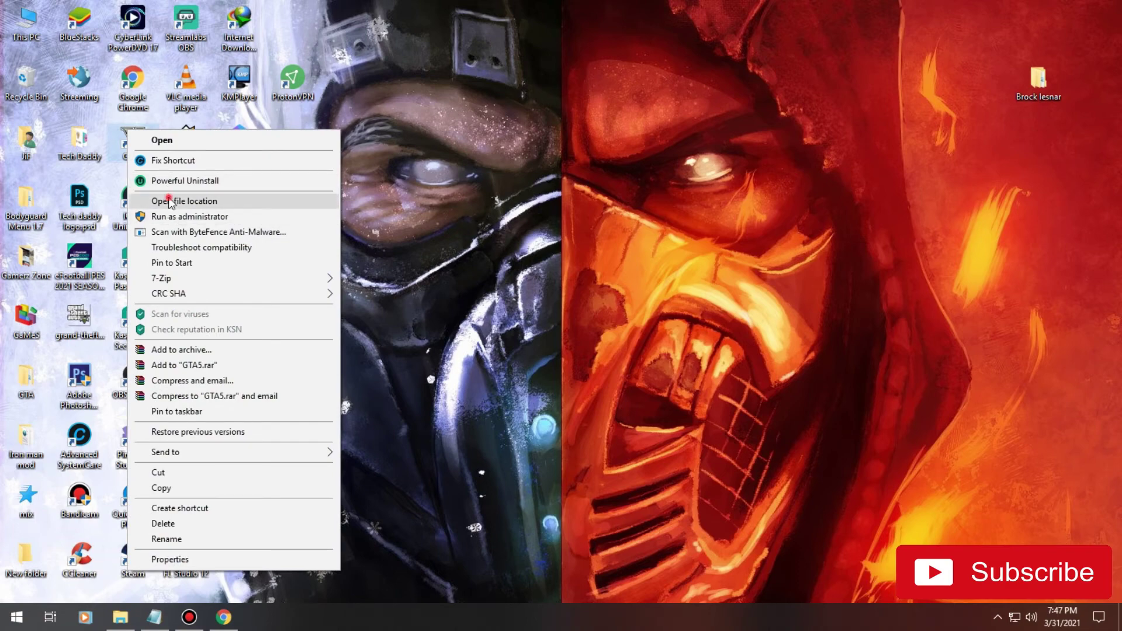
click(168, 203)
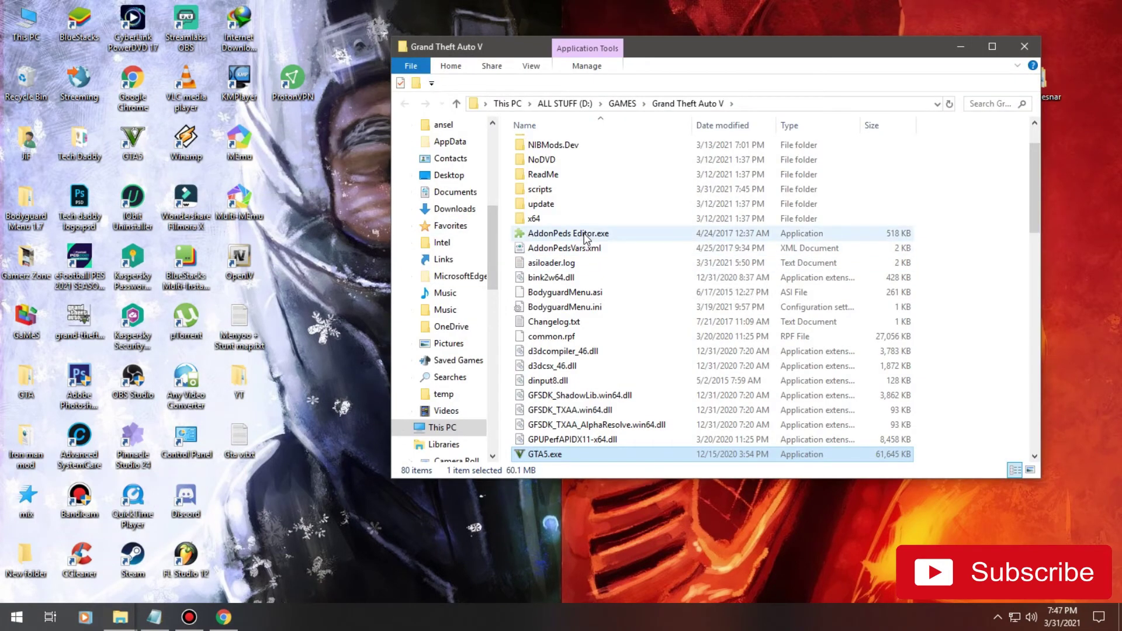
click(585, 233)
right_click(584, 233)
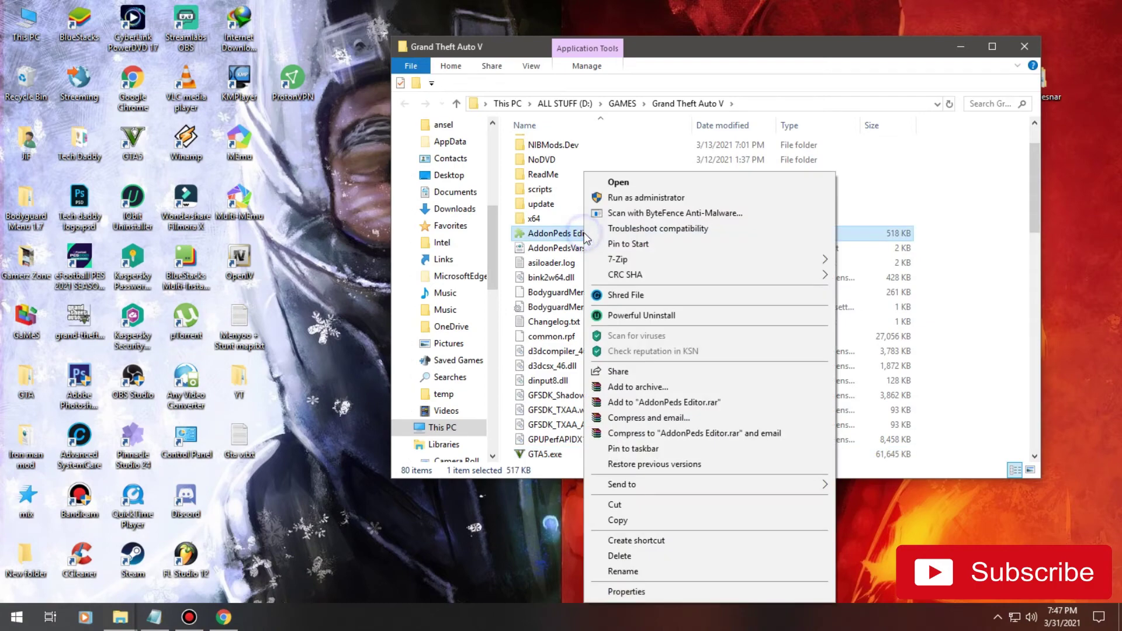
click(634, 199)
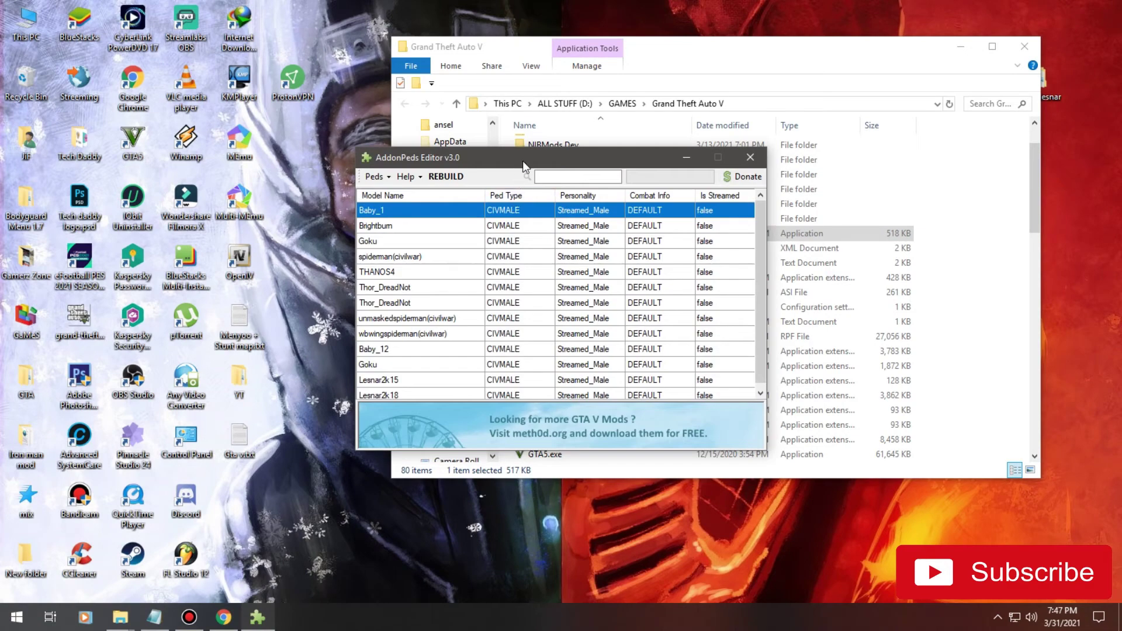
Step: Delete the existing Lesnar2k15 and Lesnar2k18 entries from the ped list in AddonPeds Editor
drag(523, 160, 511, 160)
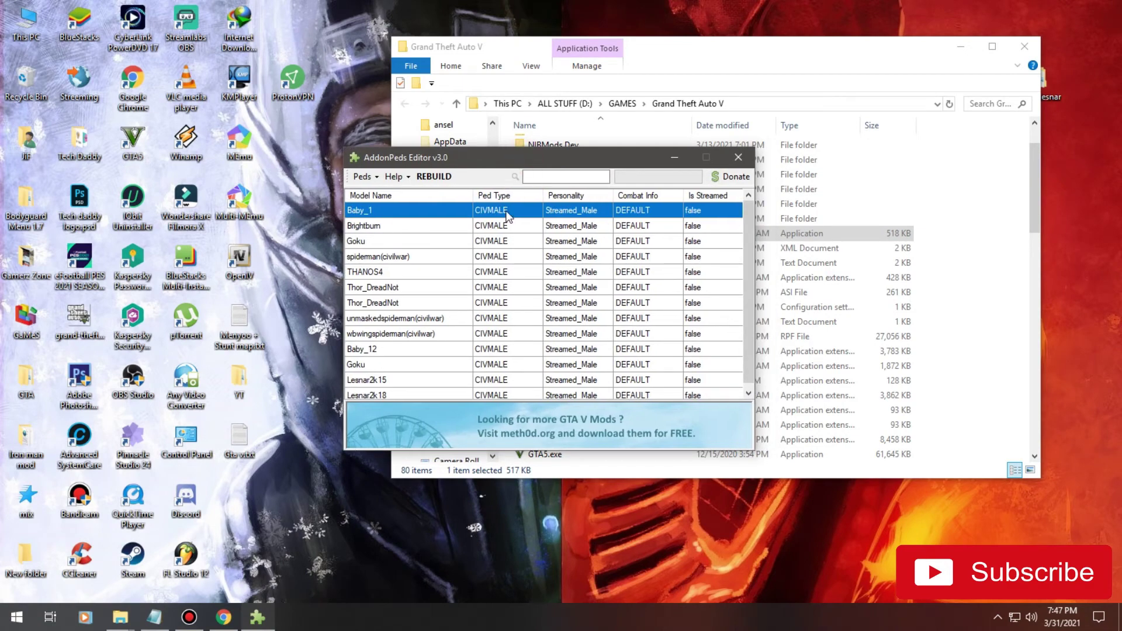
click(383, 381)
shift+click(381, 393)
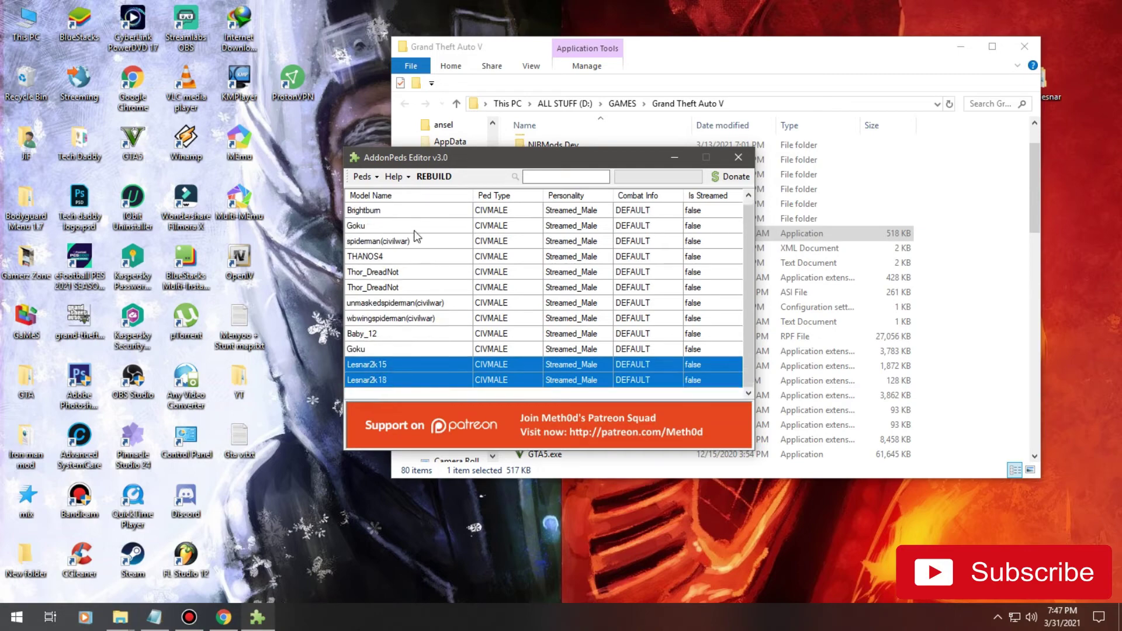
click(361, 176)
click(383, 225)
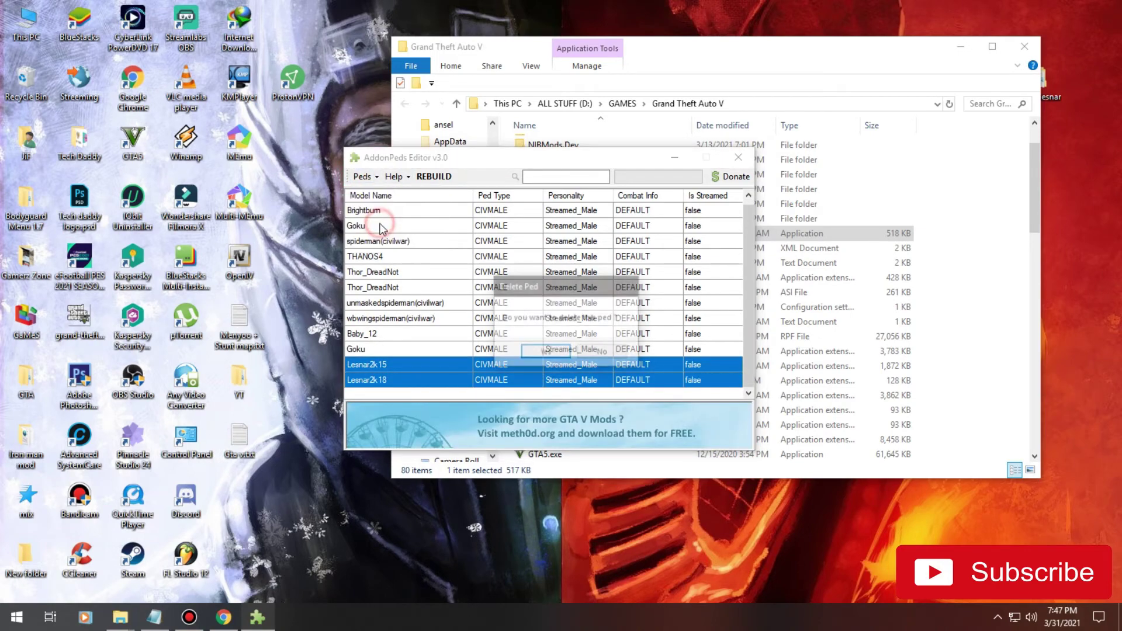
click(461, 353)
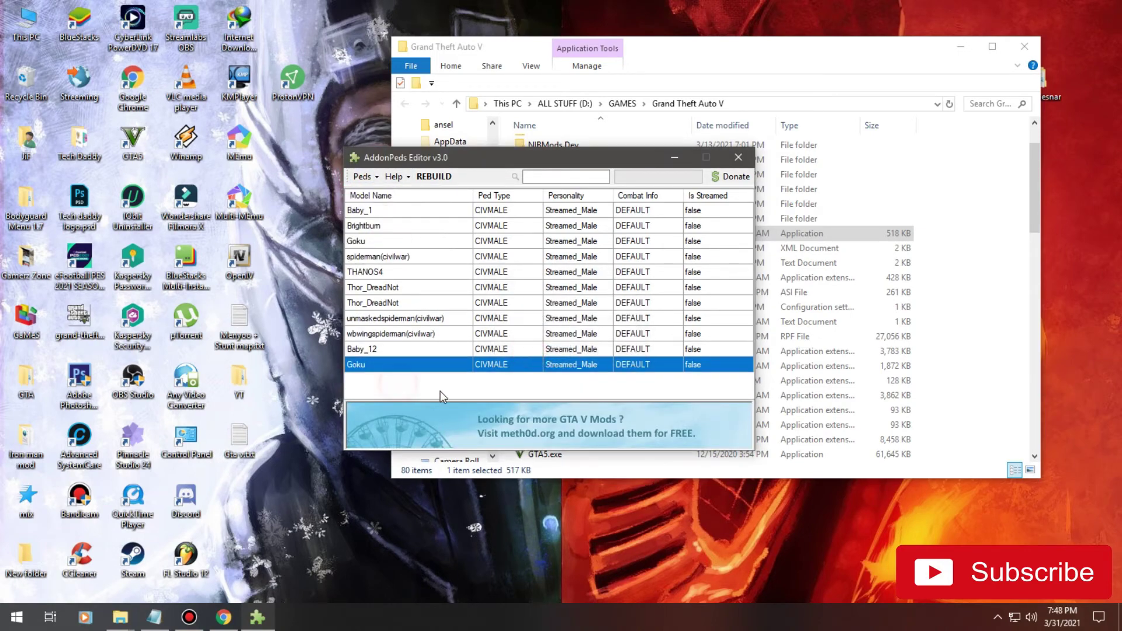
Step: Move the AddonPeds Editor window aside and close the Grand Theft Auto V folder window
drag(553, 160, 486, 154)
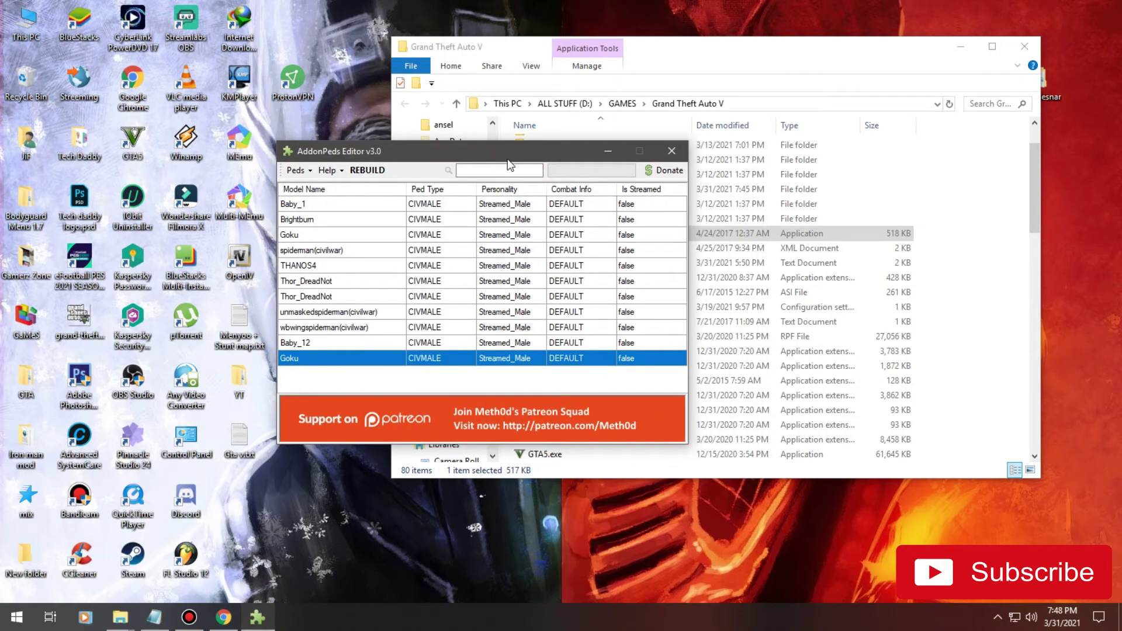
click(774, 51)
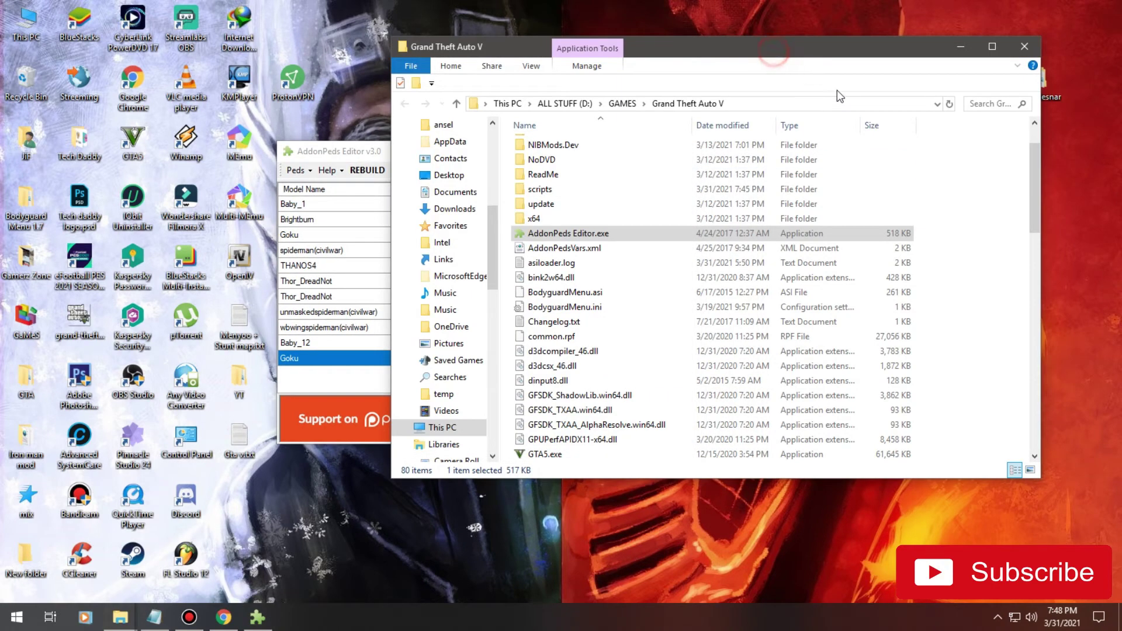
click(1025, 47)
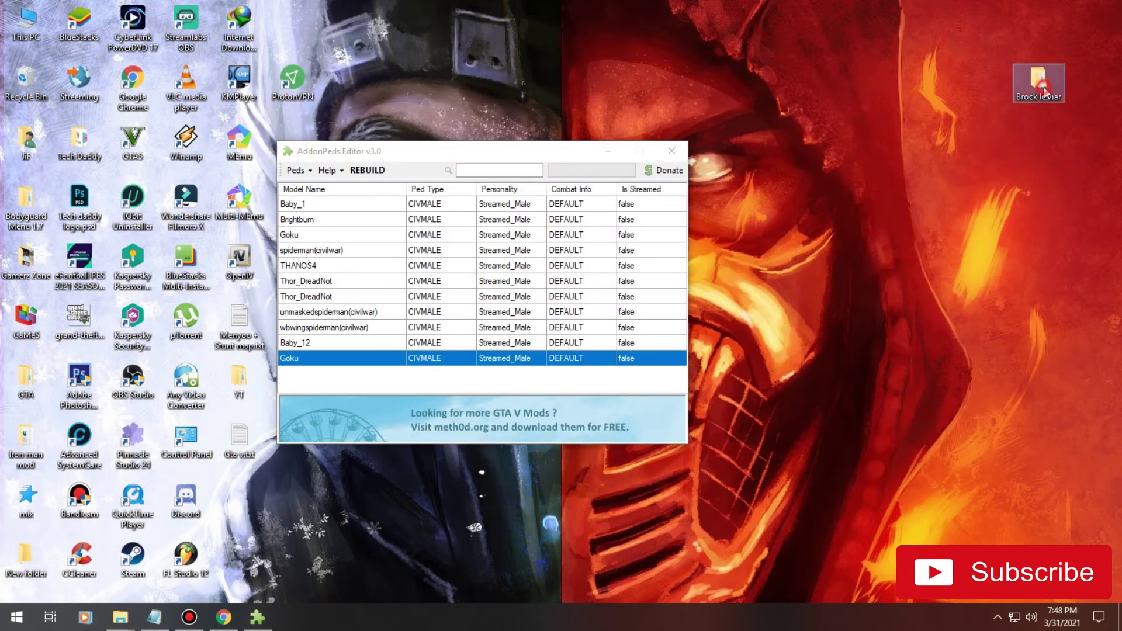
Step: Open the WWE 2K15 PED folder inside Brock lesnar and copy the base name Lesnar2k15 from the .ydd file
double_click(1044, 88)
double_click(632, 192)
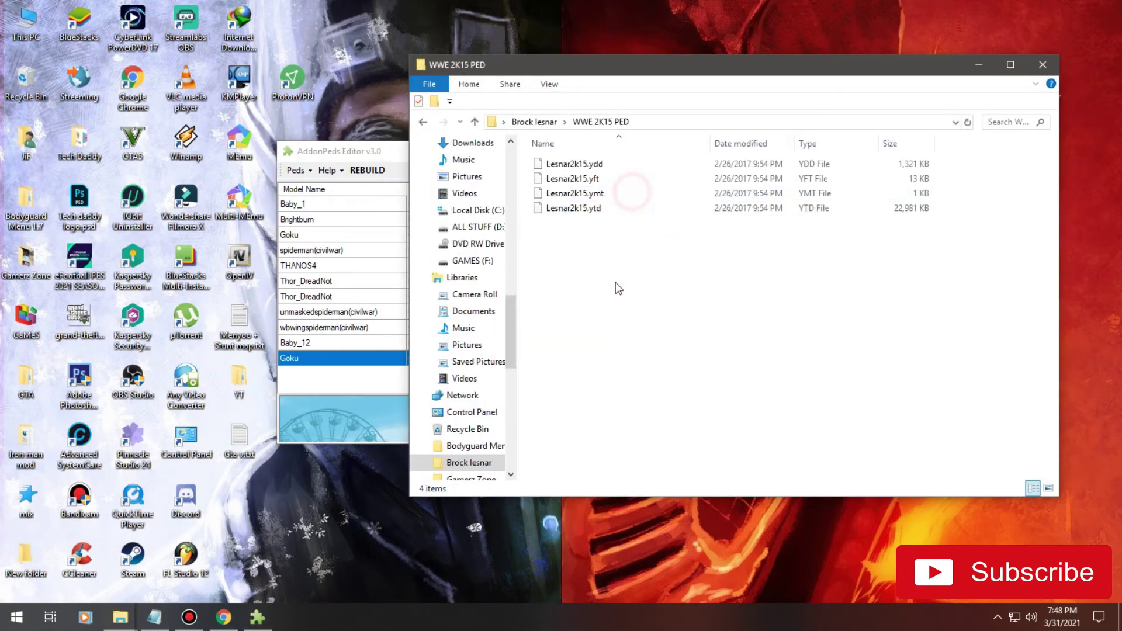
click(576, 164)
right_click(578, 165)
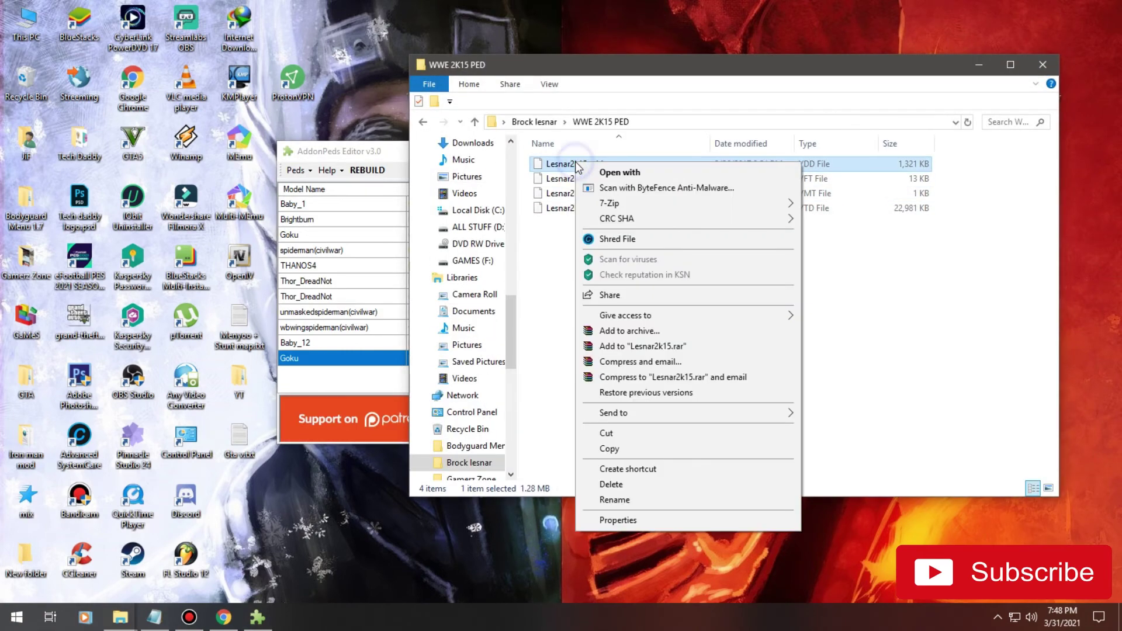
click(609, 501)
key(ctrl+c)
right_click(569, 166)
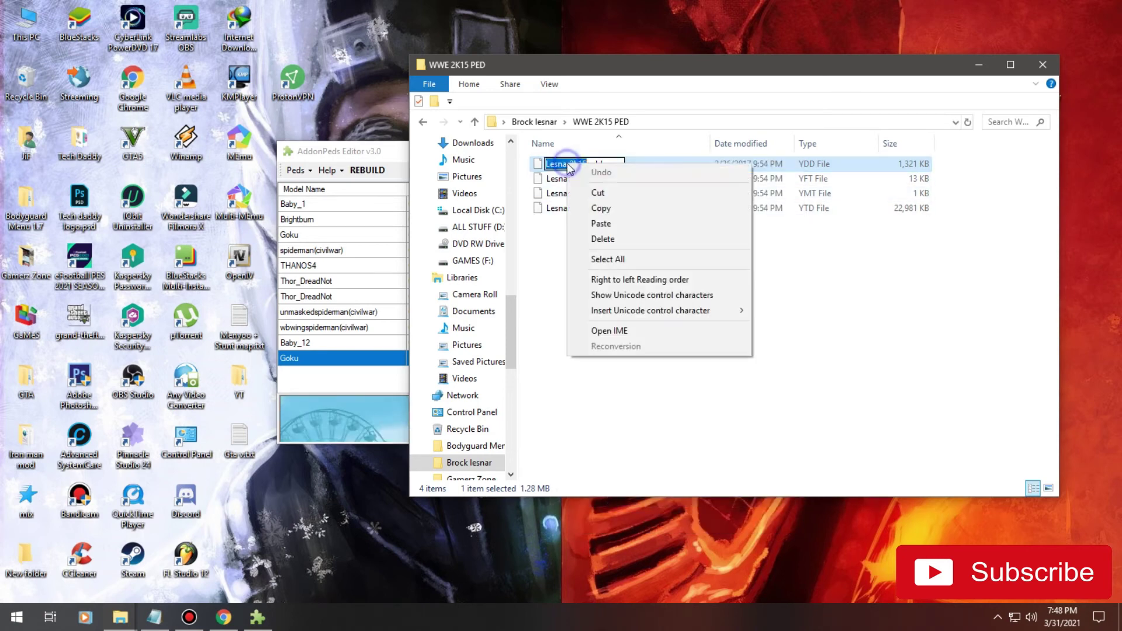
click(593, 207)
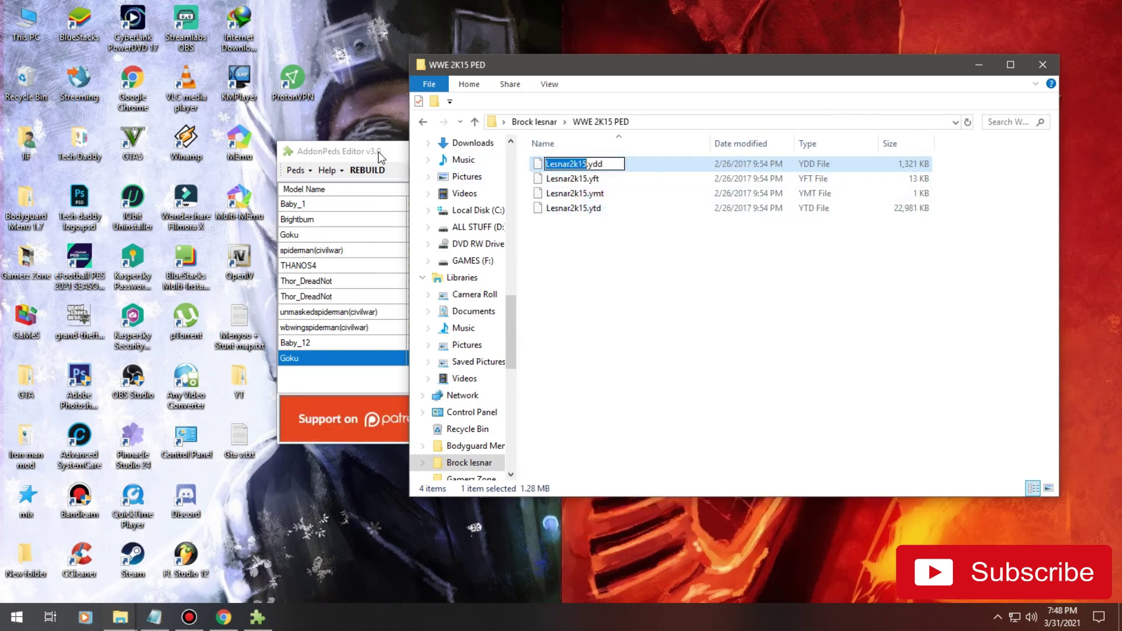
Step: Add a new ped in AddonPeds Editor with model name Lesnar2k15, ped type Male and Is Streamed false
drag(377, 152, 384, 152)
click(302, 170)
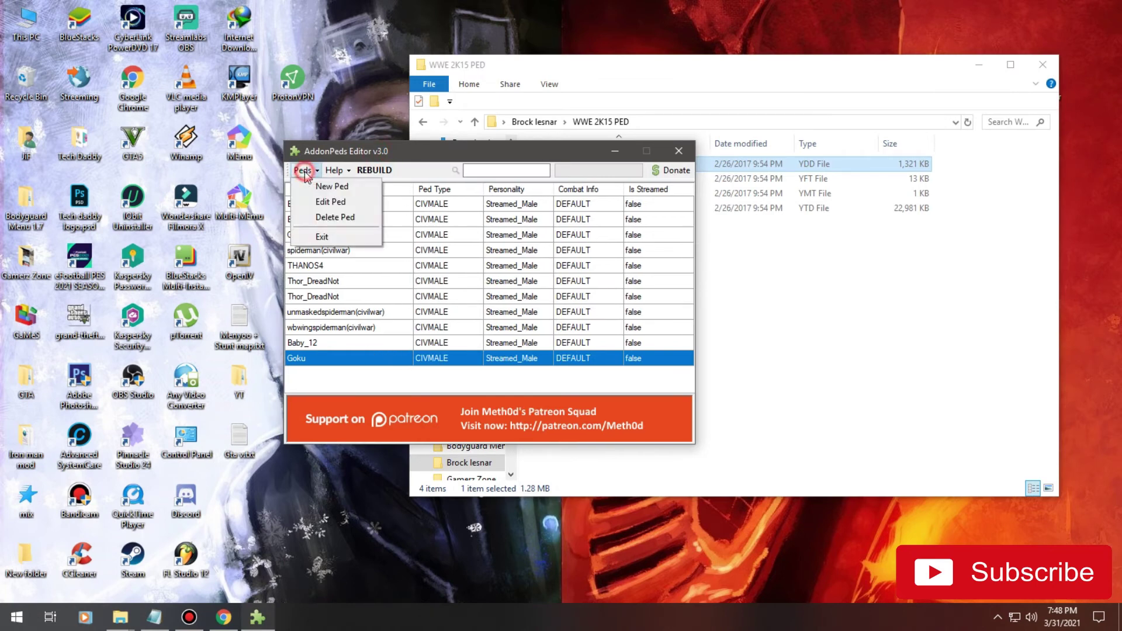
click(316, 188)
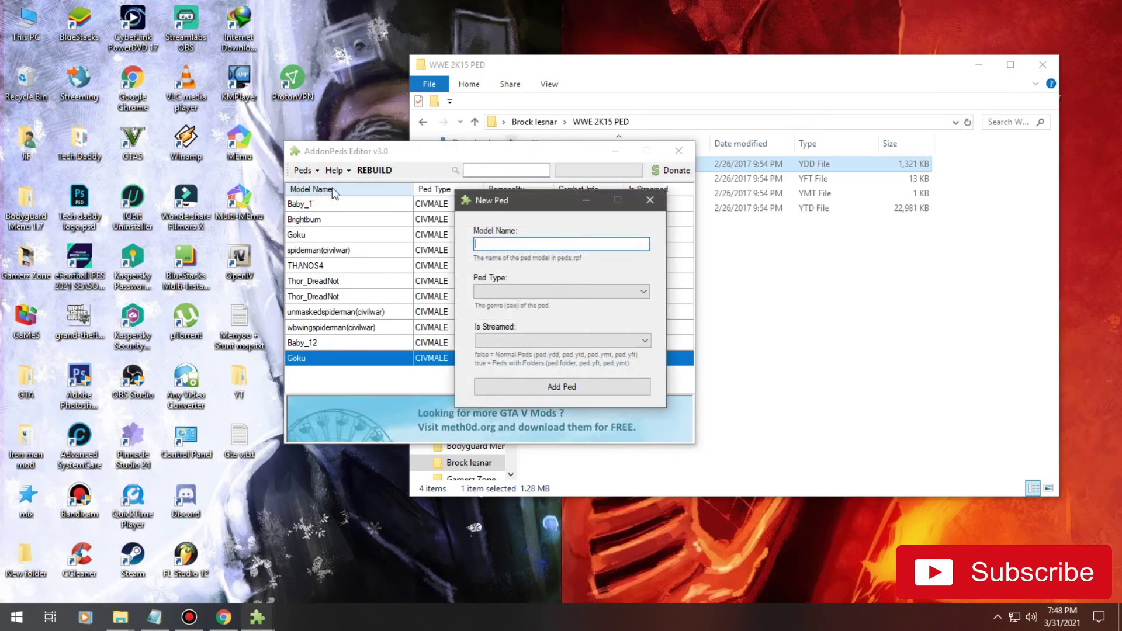
right_click(501, 244)
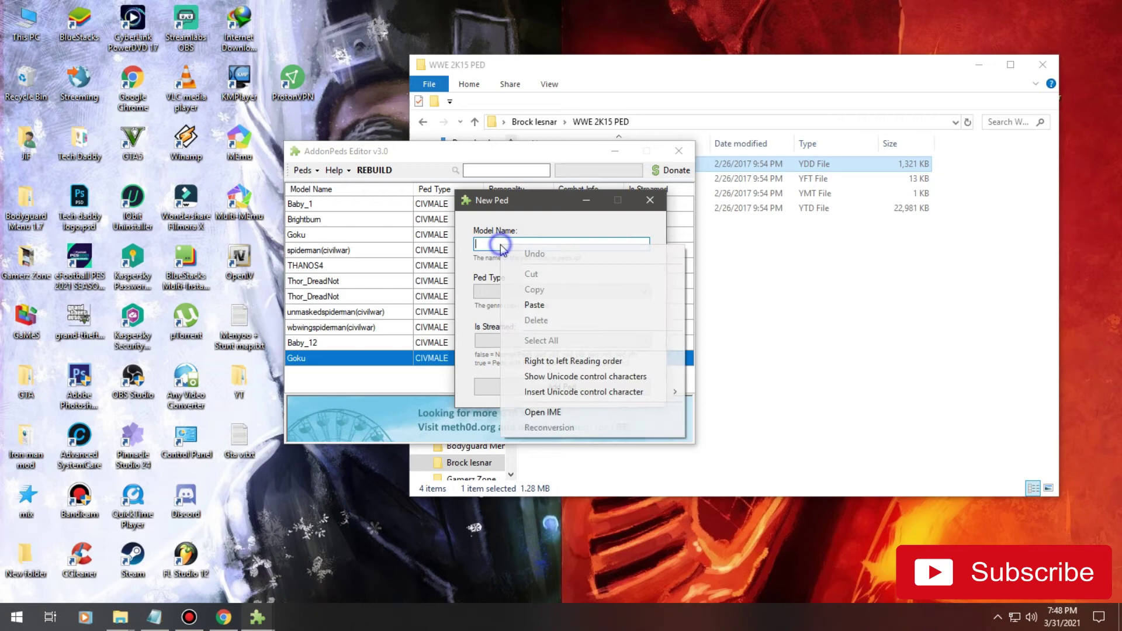
click(533, 302)
click(528, 292)
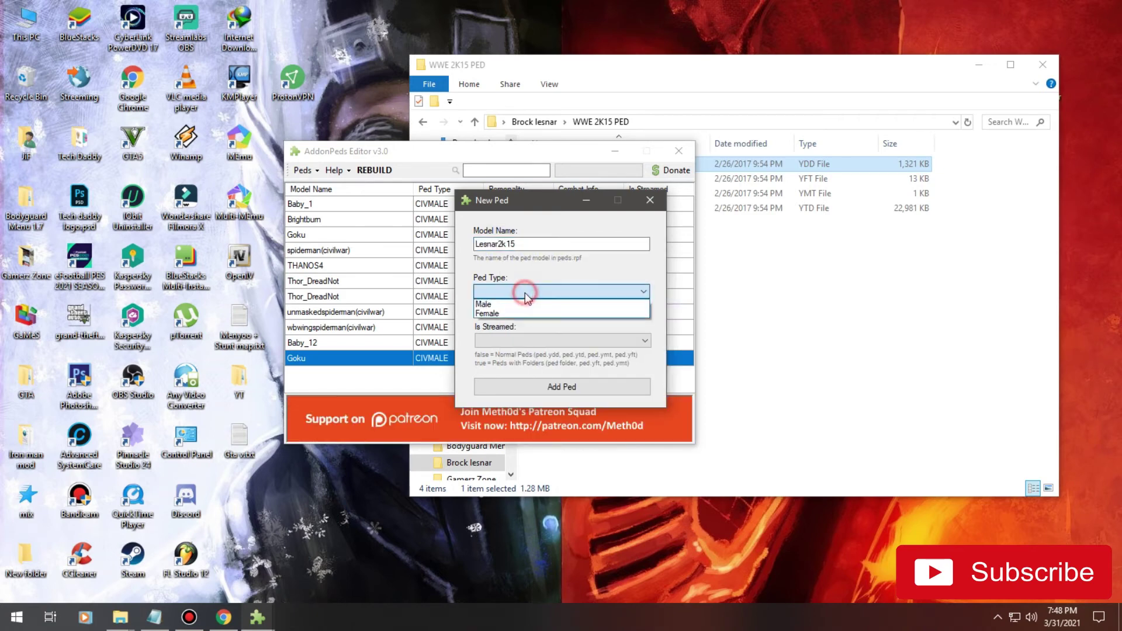
click(494, 303)
click(541, 341)
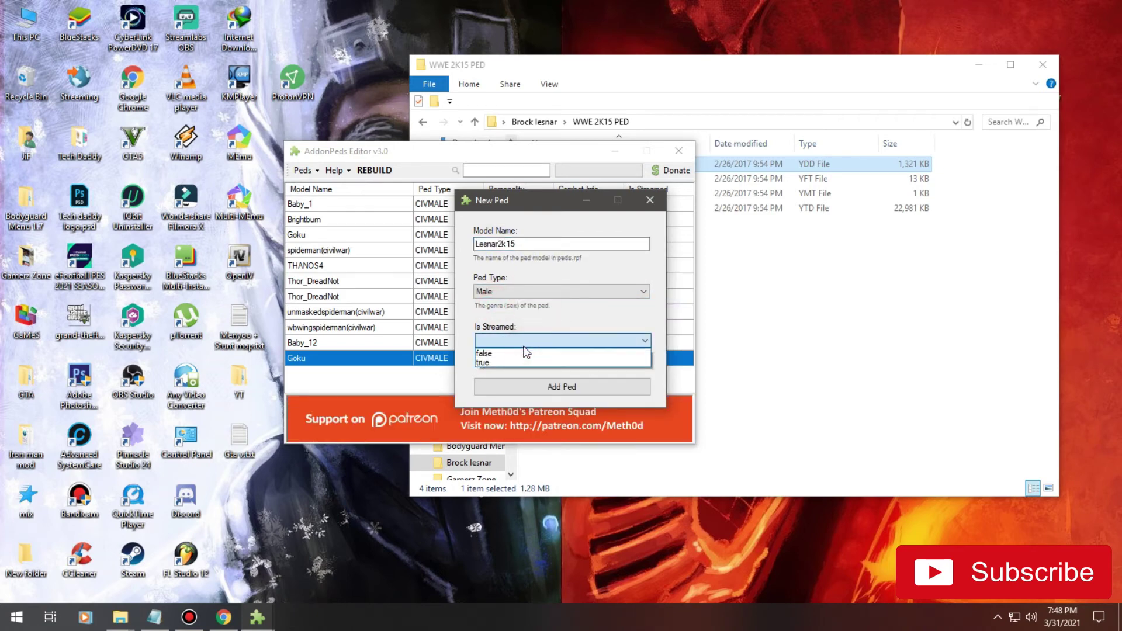
click(507, 355)
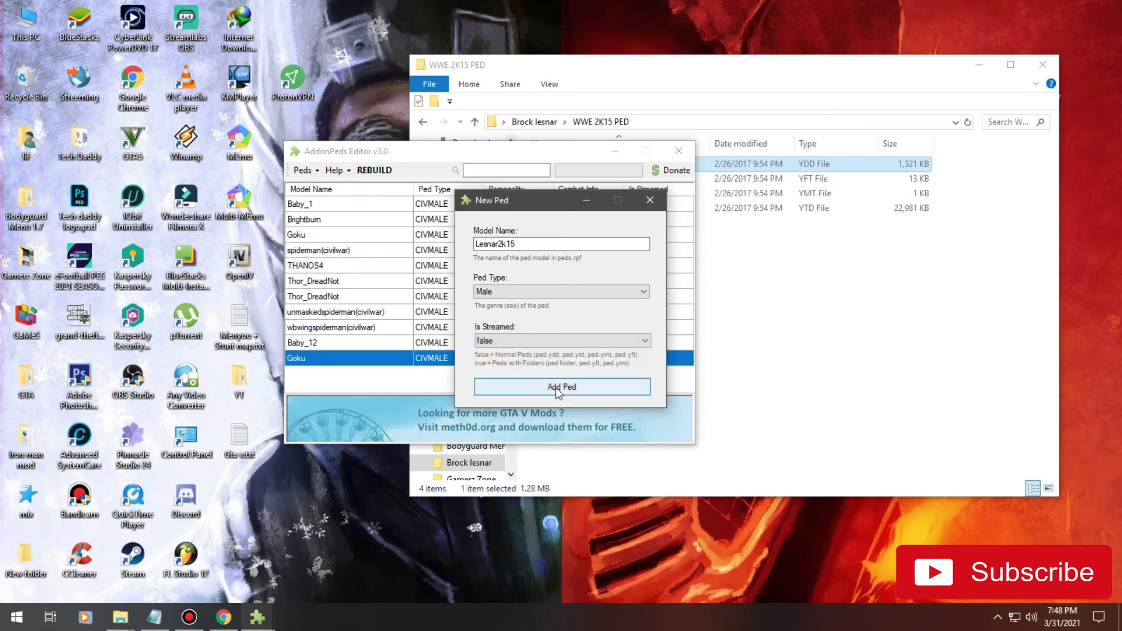
click(561, 387)
Step: Rebuild the addon peds with the Lesnar2k15 entry included and dismiss the completion message
click(320, 374)
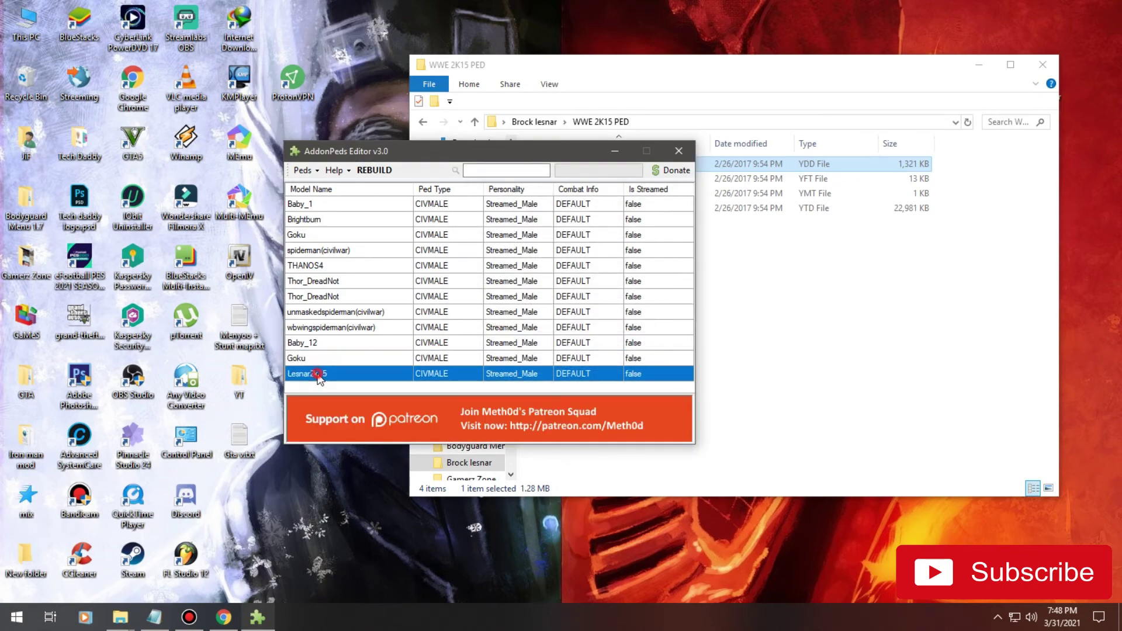
click(375, 170)
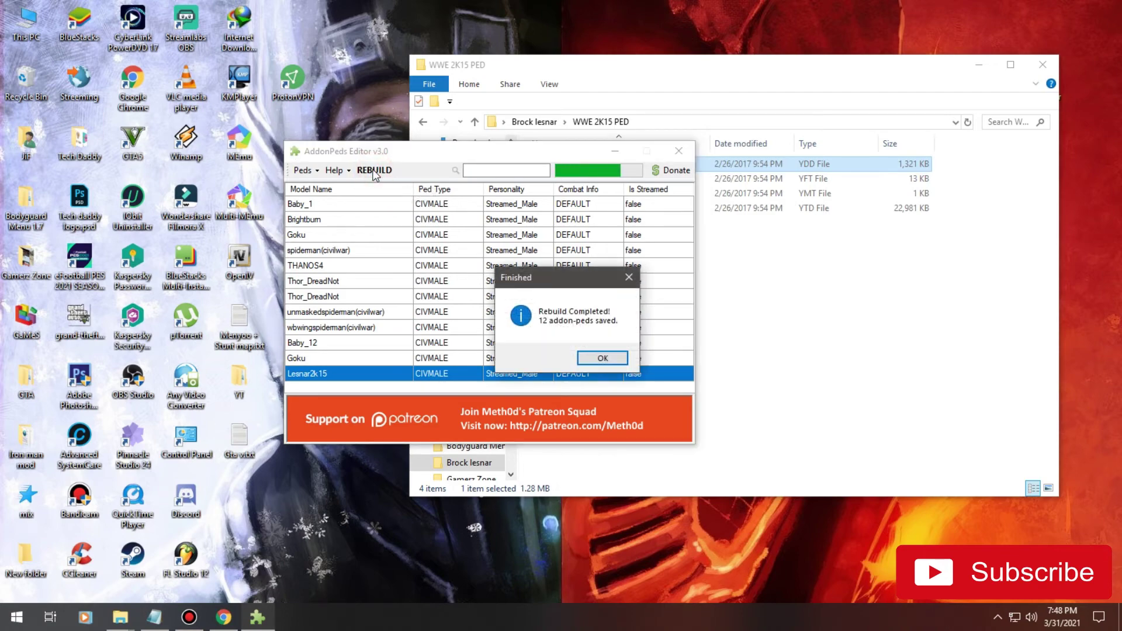
click(595, 360)
Step: Open the WWE 2K18 folder inside Brock lesnar and copy the base name Lesnar2k18 from the .ydd file
click(798, 374)
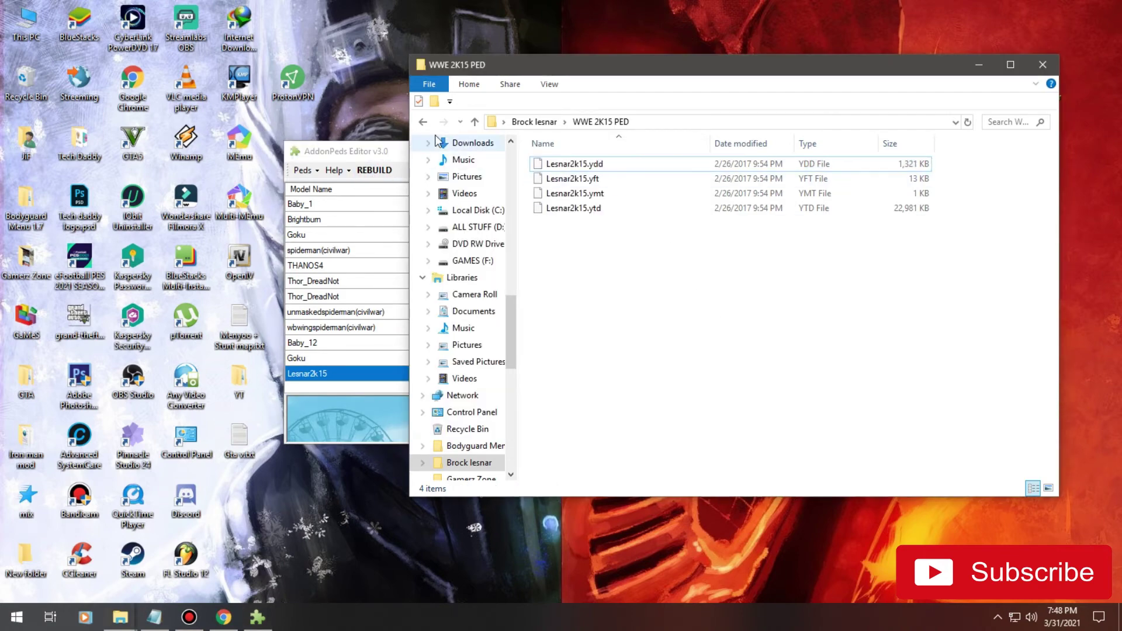
click(422, 121)
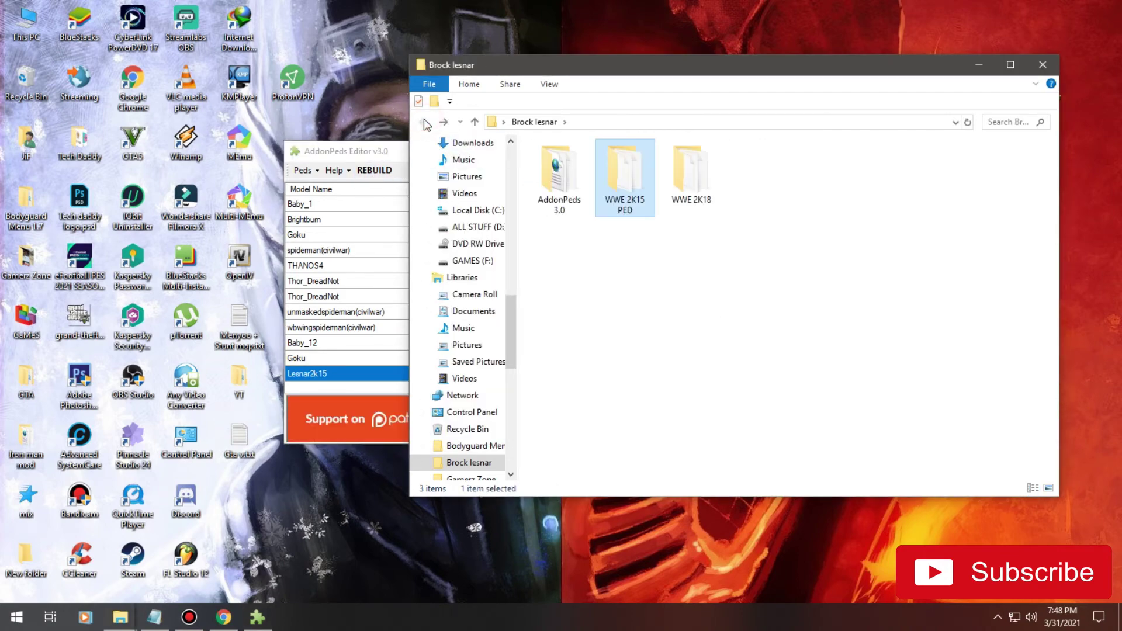
double_click(693, 178)
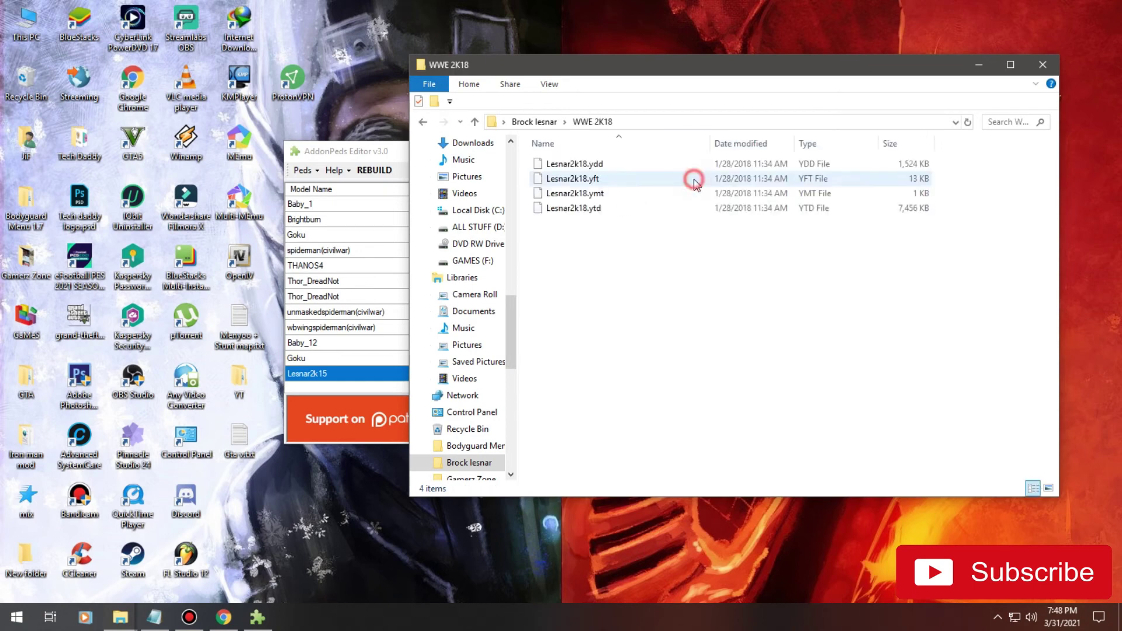
click(577, 166)
right_click(575, 166)
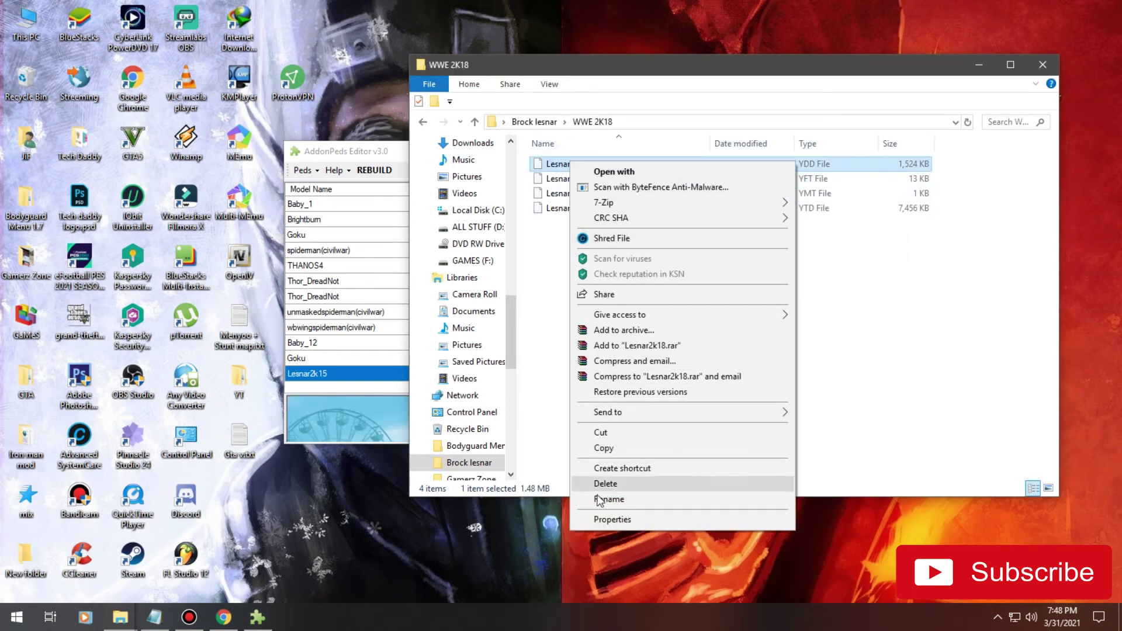
click(608, 500)
right_click(569, 165)
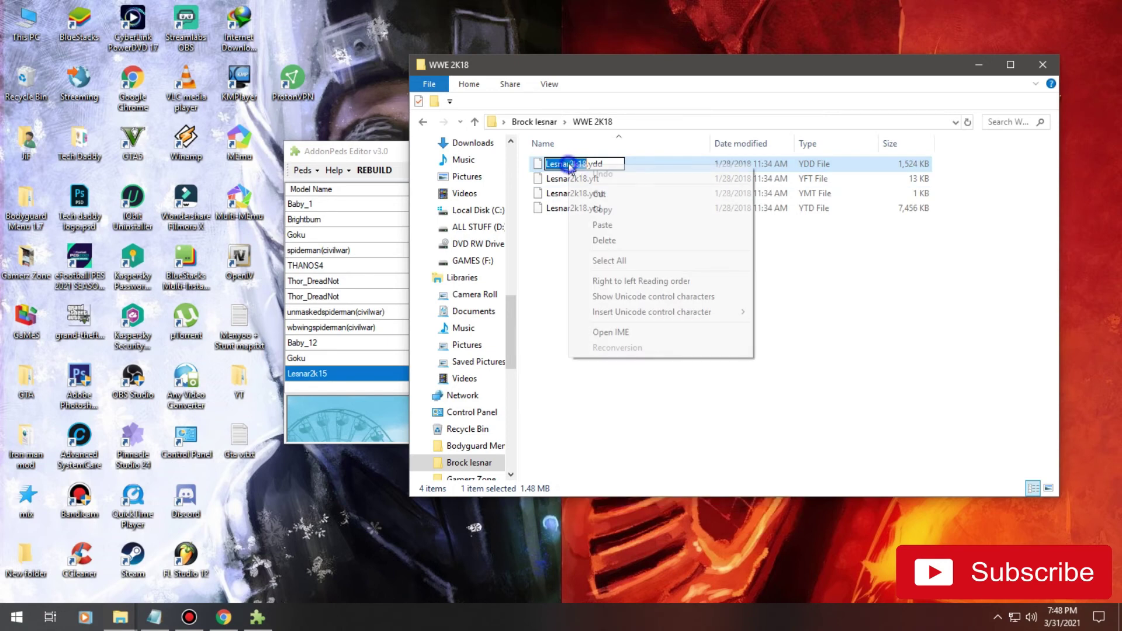
click(599, 212)
Step: Add a new ped in AddonPeds Editor with model name Lesnar2k18, ped type Male and Is Streamed false
click(374, 150)
click(308, 171)
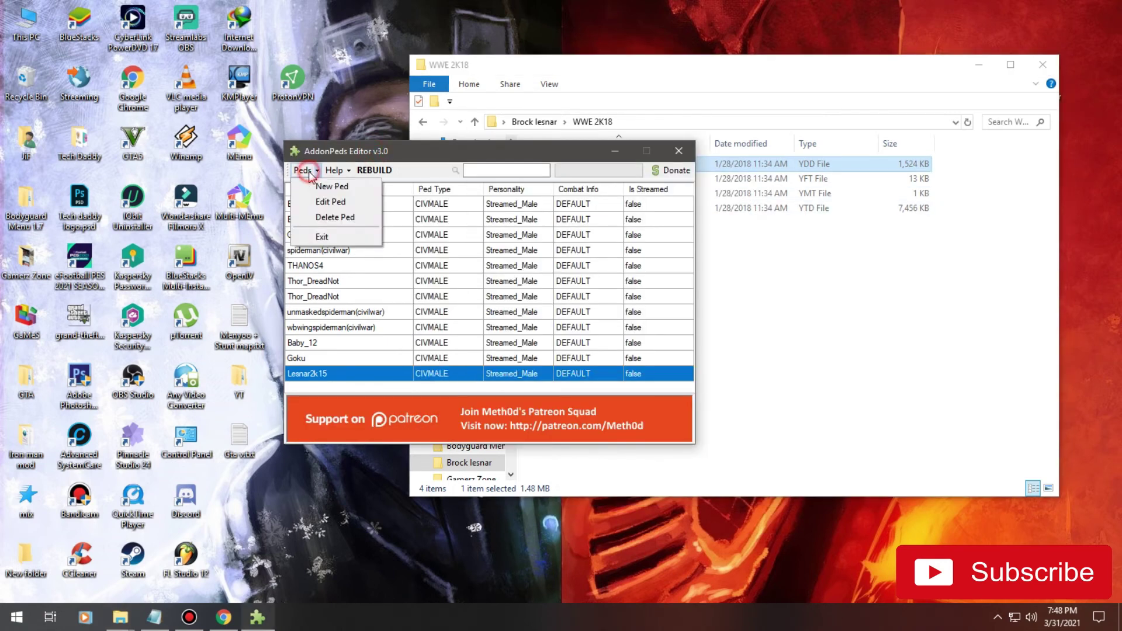
click(318, 186)
right_click(513, 245)
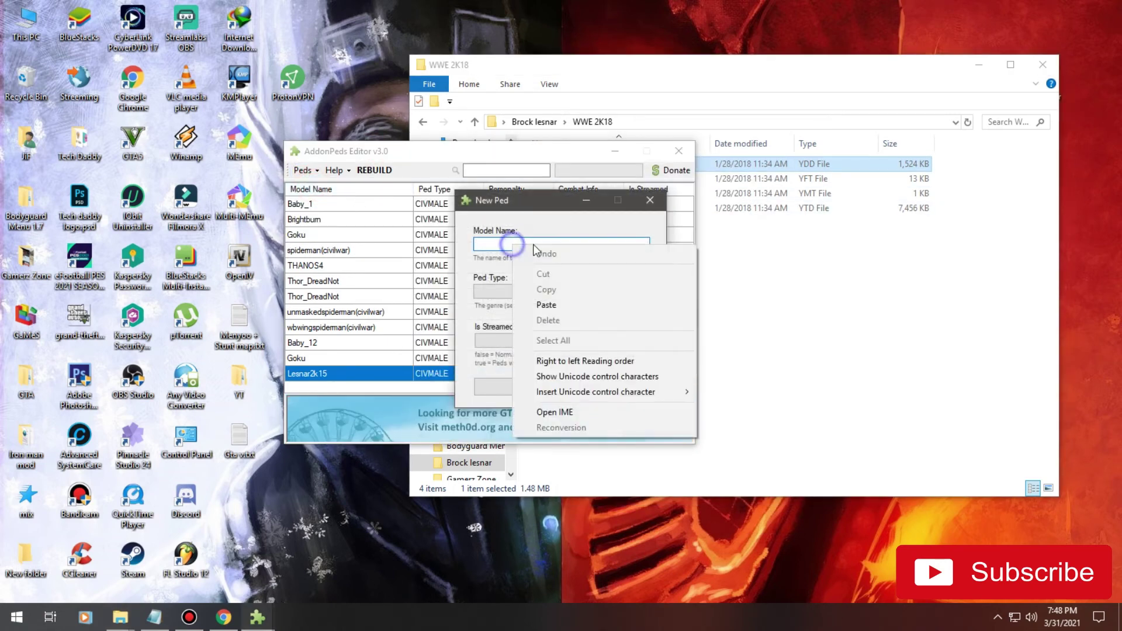
click(544, 304)
click(531, 291)
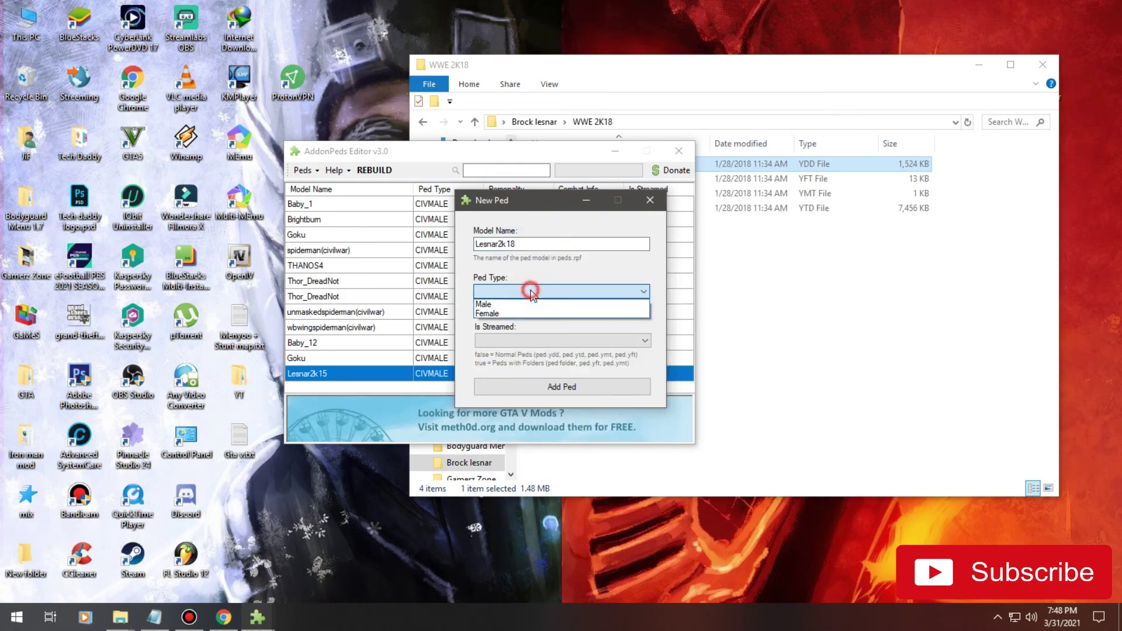
click(529, 304)
click(515, 340)
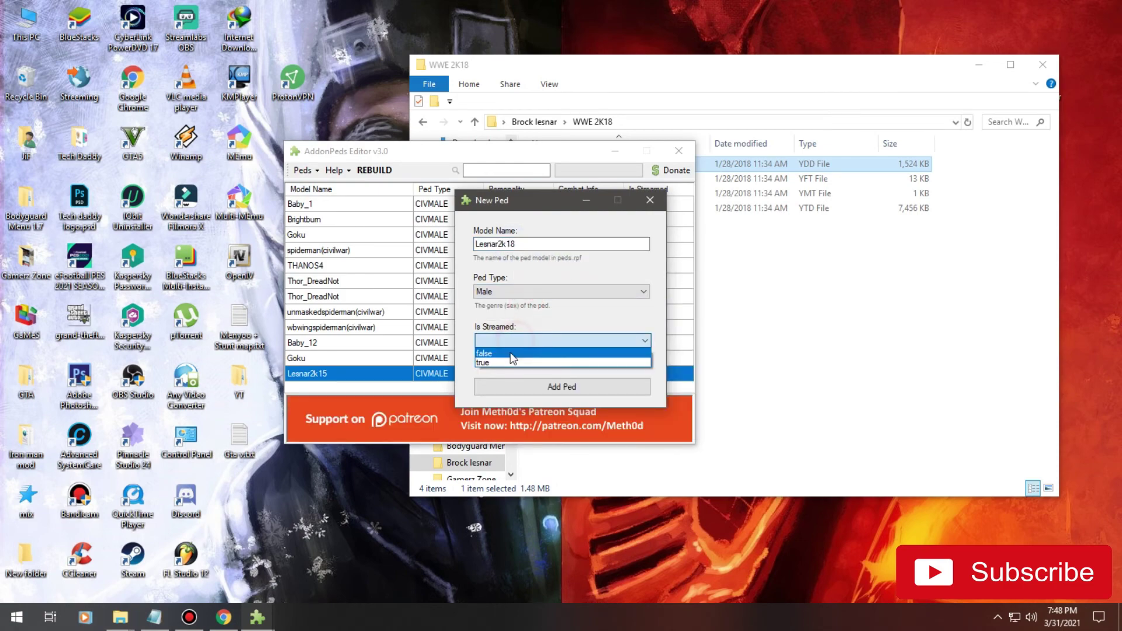
click(512, 355)
click(561, 387)
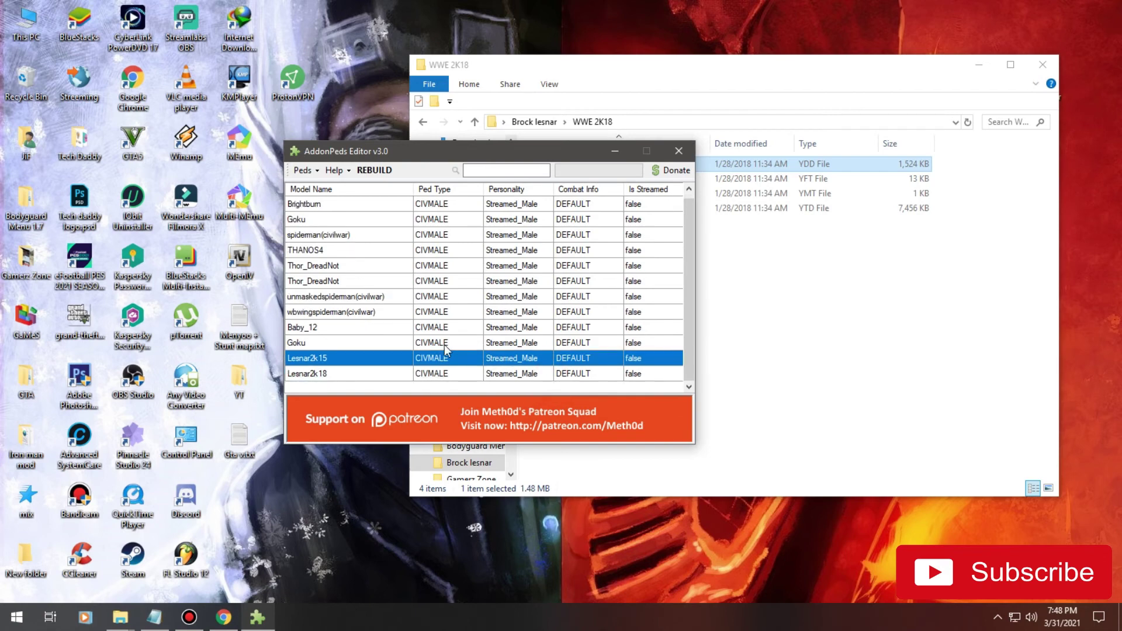
Step: Rebuild the addon peds with Lesnar2k18 included, then close AddonPeds Editor and the WWE 2K18 folder window
click(330, 375)
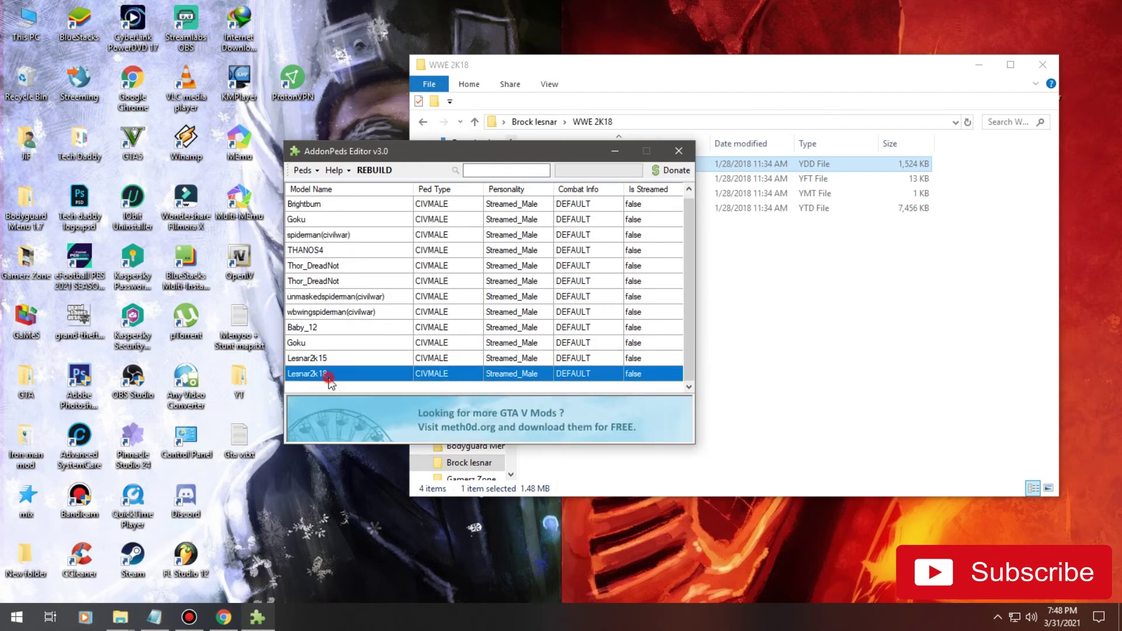
click(374, 170)
click(602, 359)
click(678, 151)
click(1043, 64)
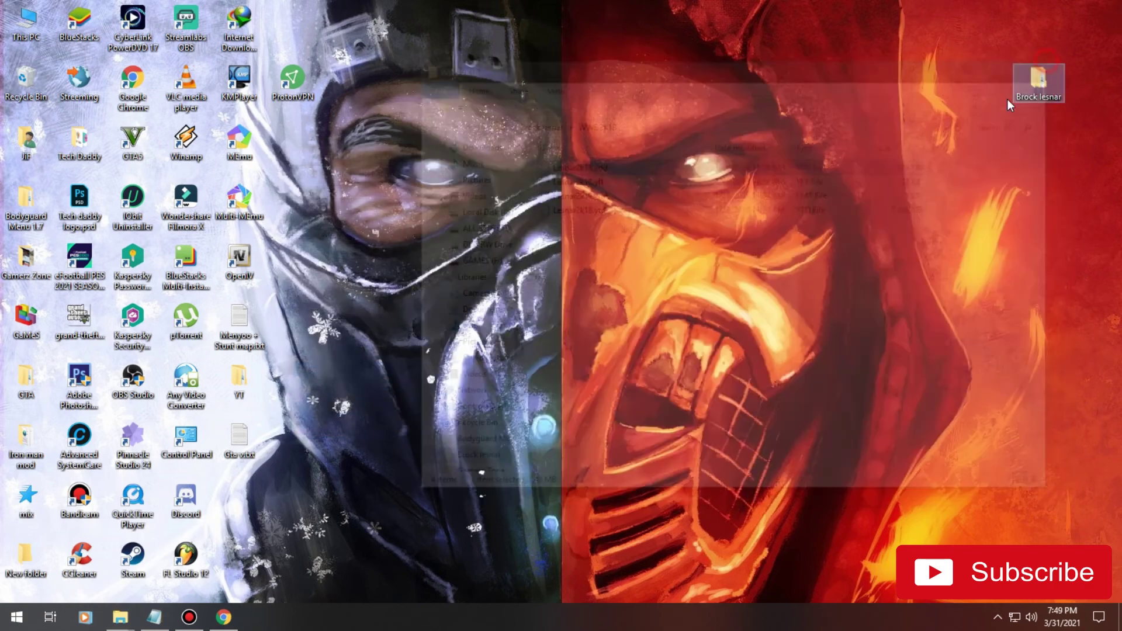
Step: Switch to the Gta v.txt notes in Notepad and start a new line below "2. Brock Lesnar [4K] 1.4"
click(159, 618)
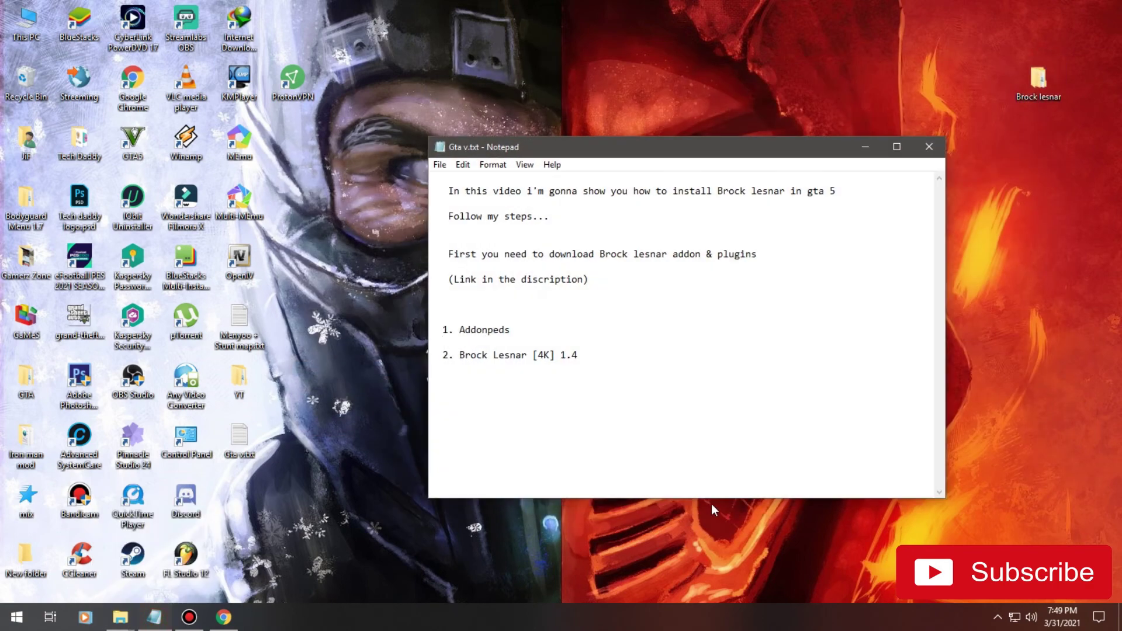
click(588, 361)
click(573, 352)
click(581, 357)
key(Return)
key(Return)
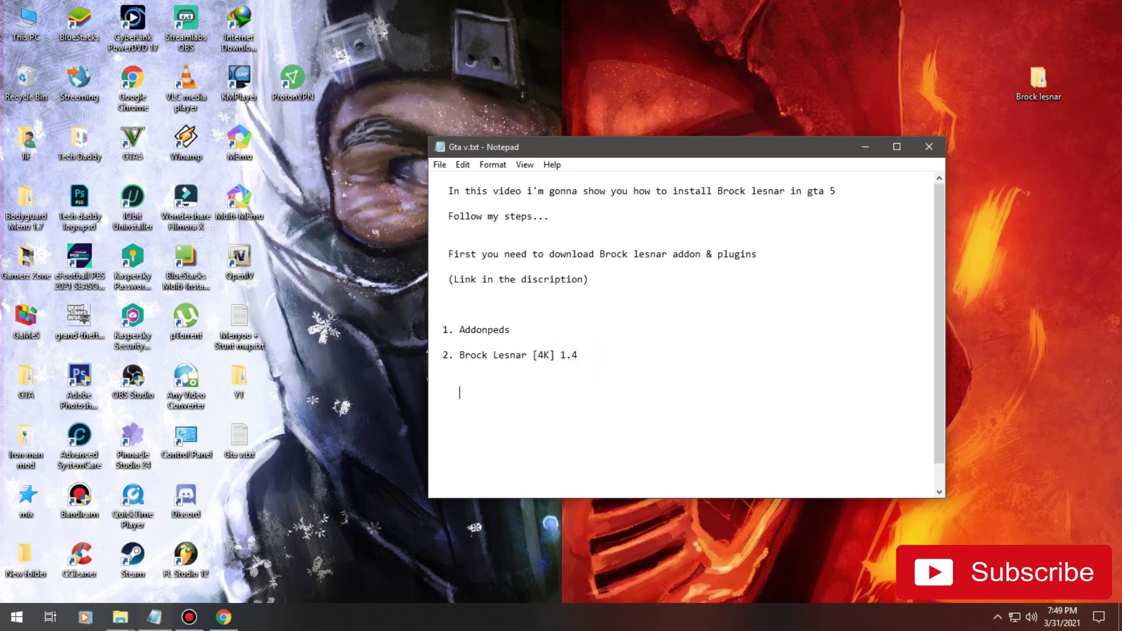